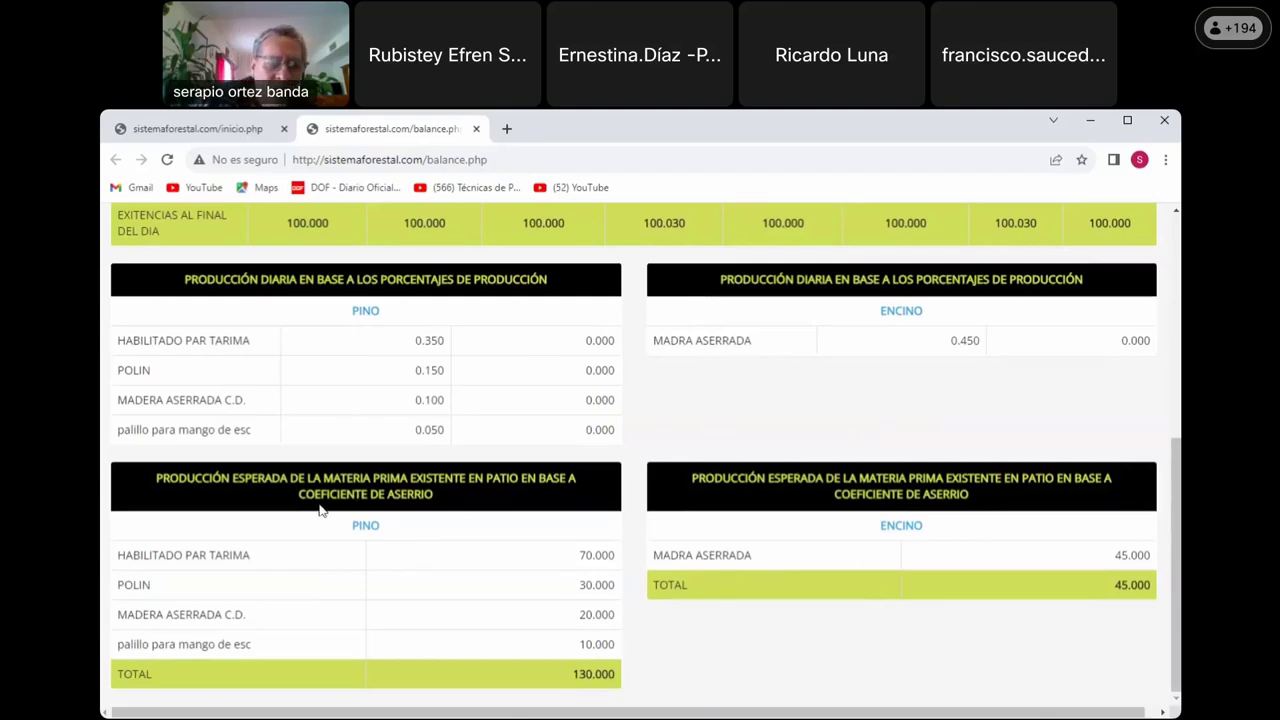
Review the daily movements of raw materials and products in the balance report, and close it.
scroll(421, 261, "up", 5)
scroll(421, 261, "down", 1)
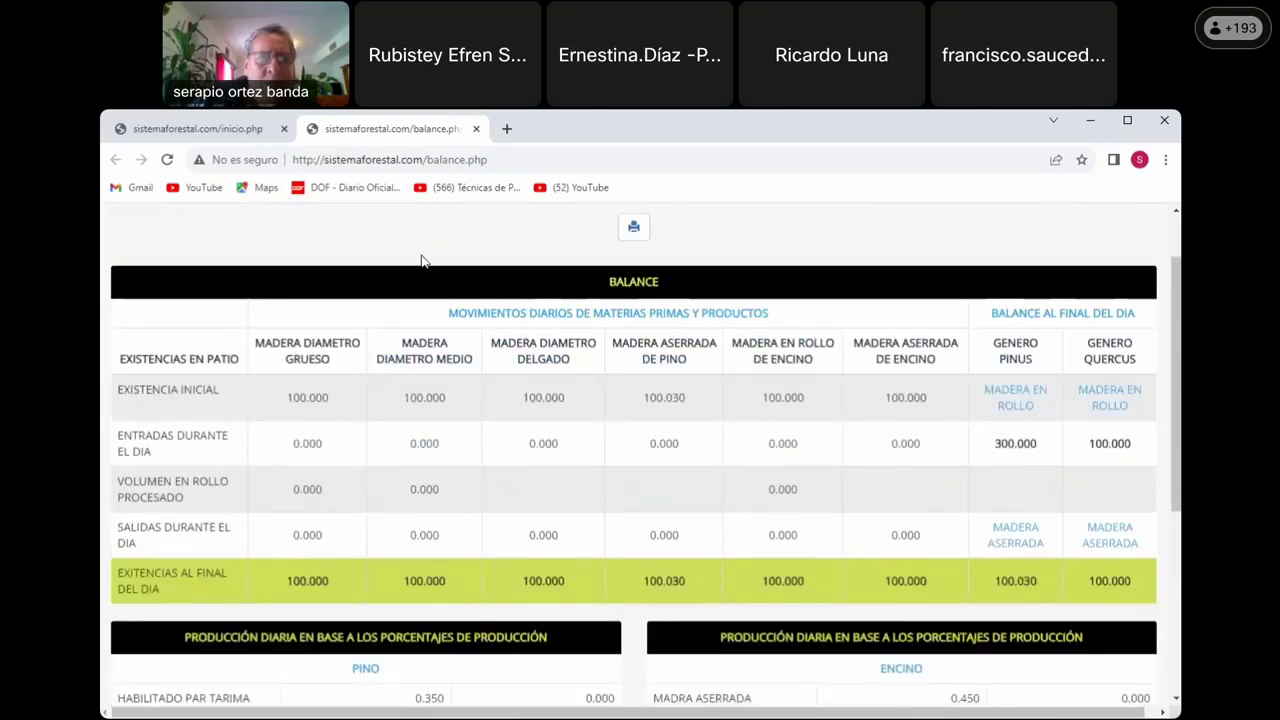
left_click(476, 128)
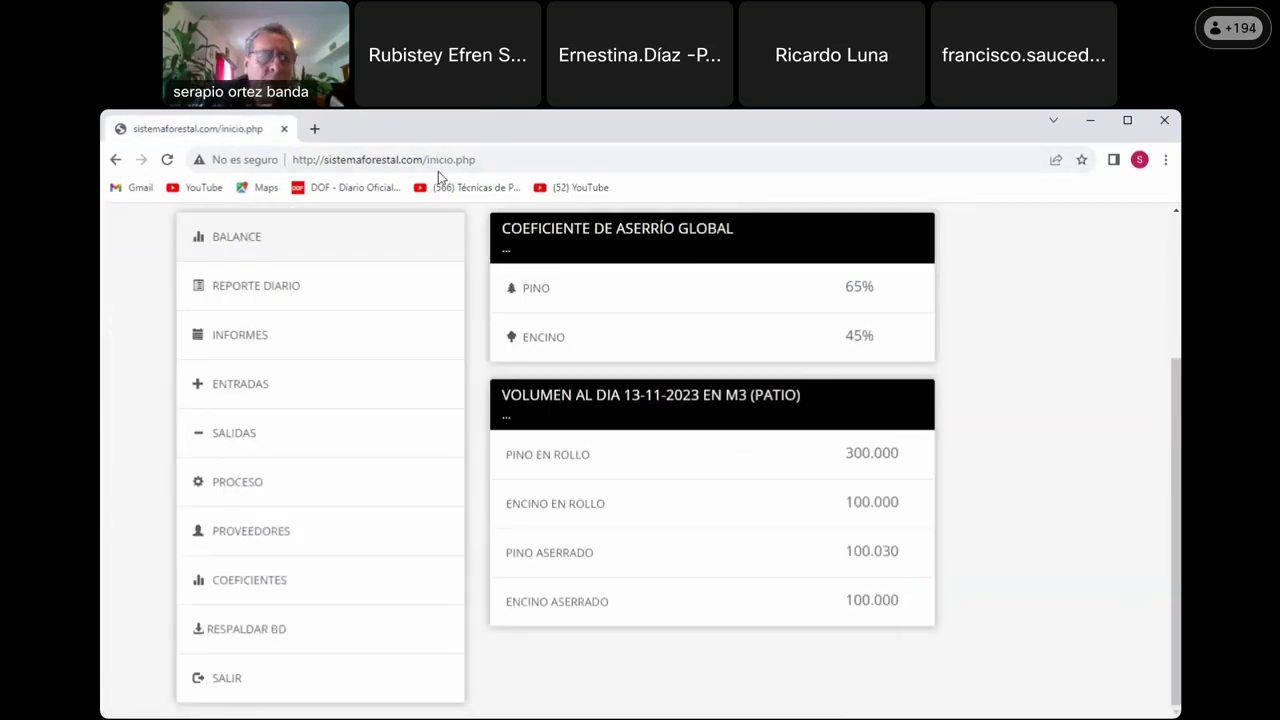
Open the daily report, examine its entry and exit registers, and close it.
left_click(267, 298)
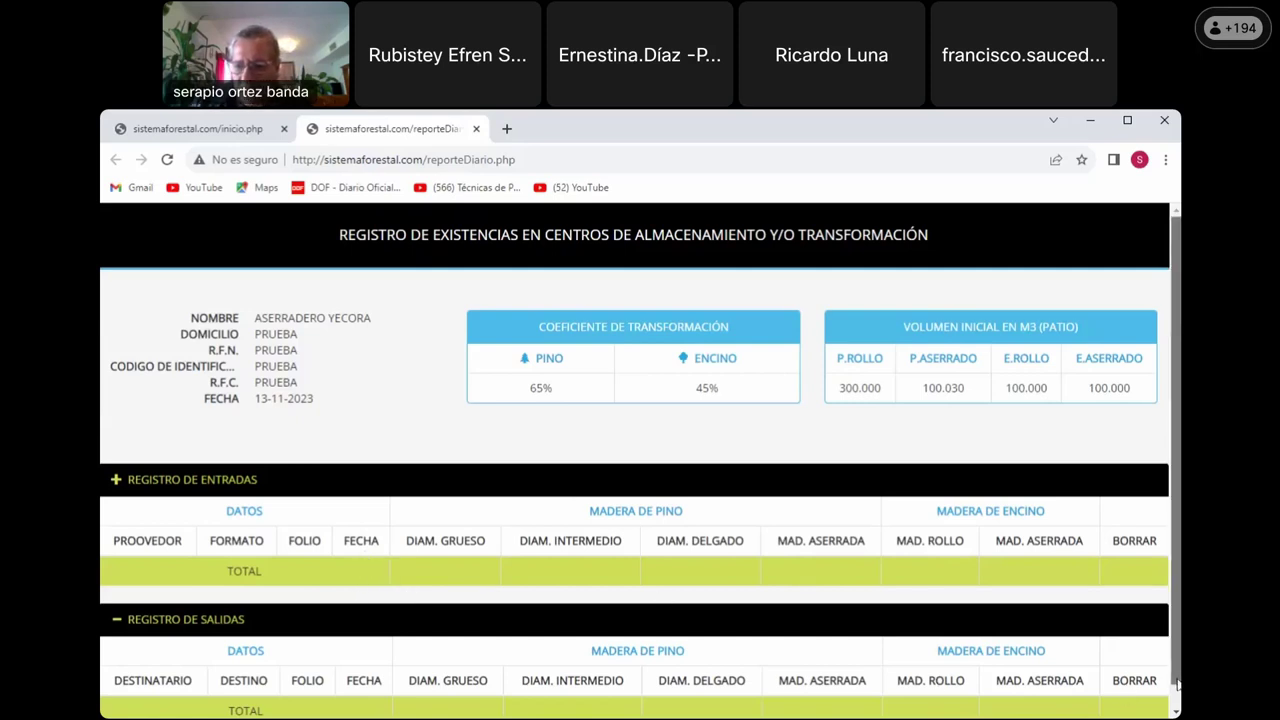
scroll(401, 538, "down", 1)
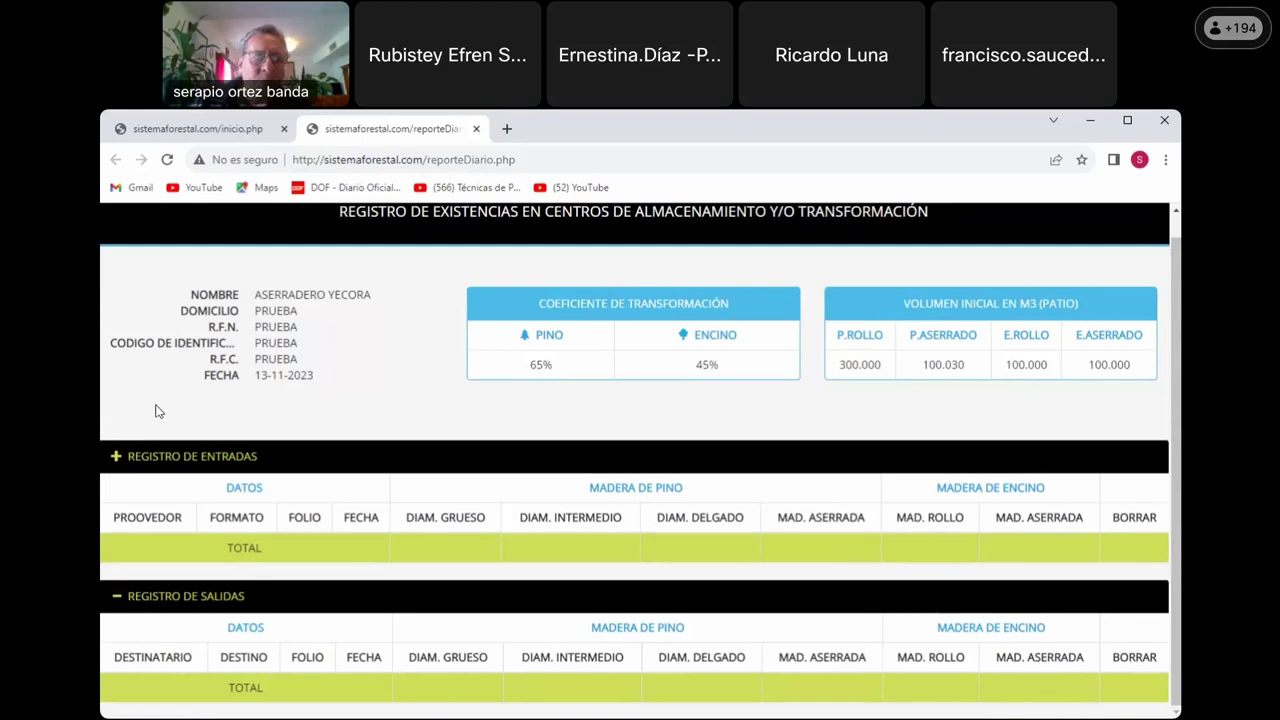
scroll(156, 410, "up", 1)
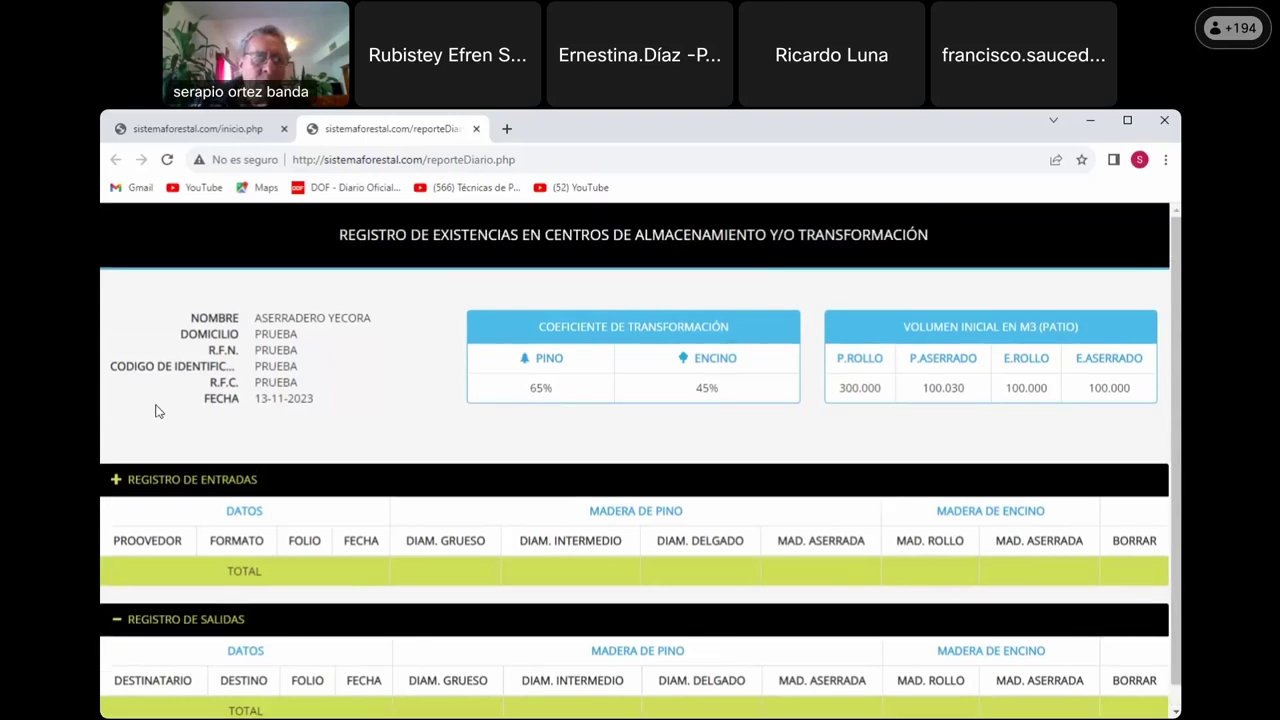
left_click(477, 129)
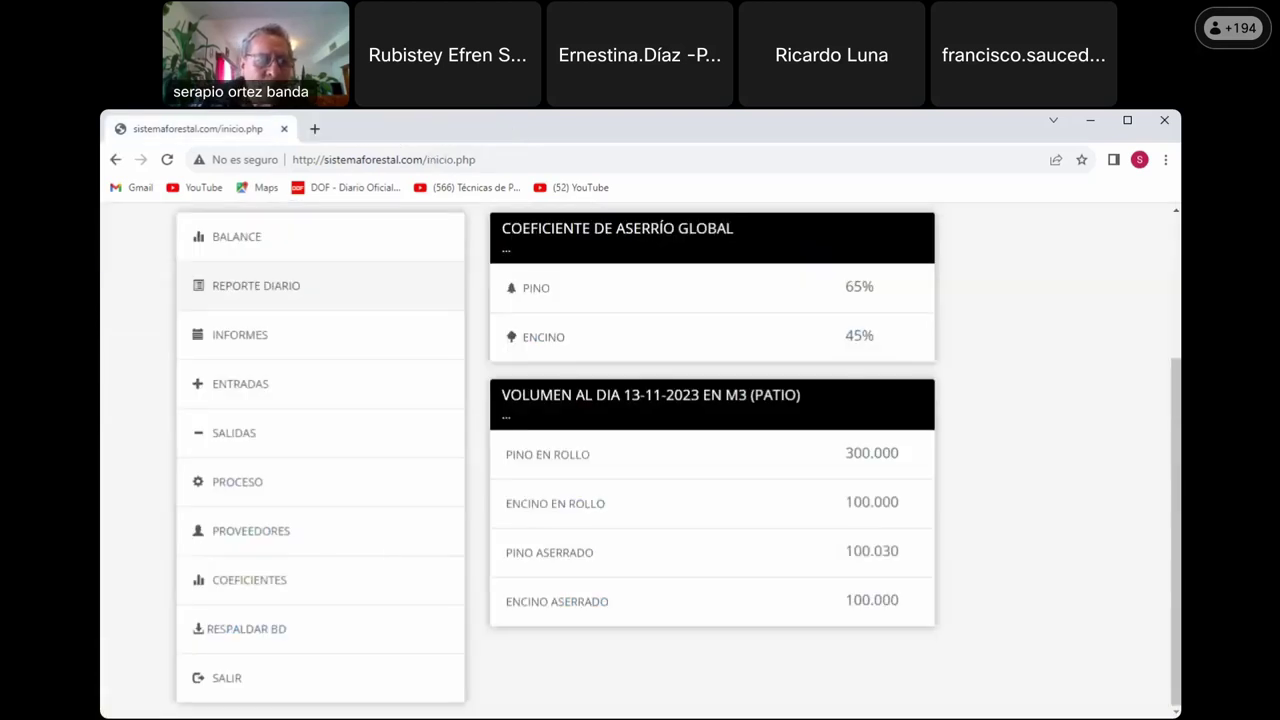
Open the entries register, view the supplier registration form, and return to the entry form.
left_click(247, 386)
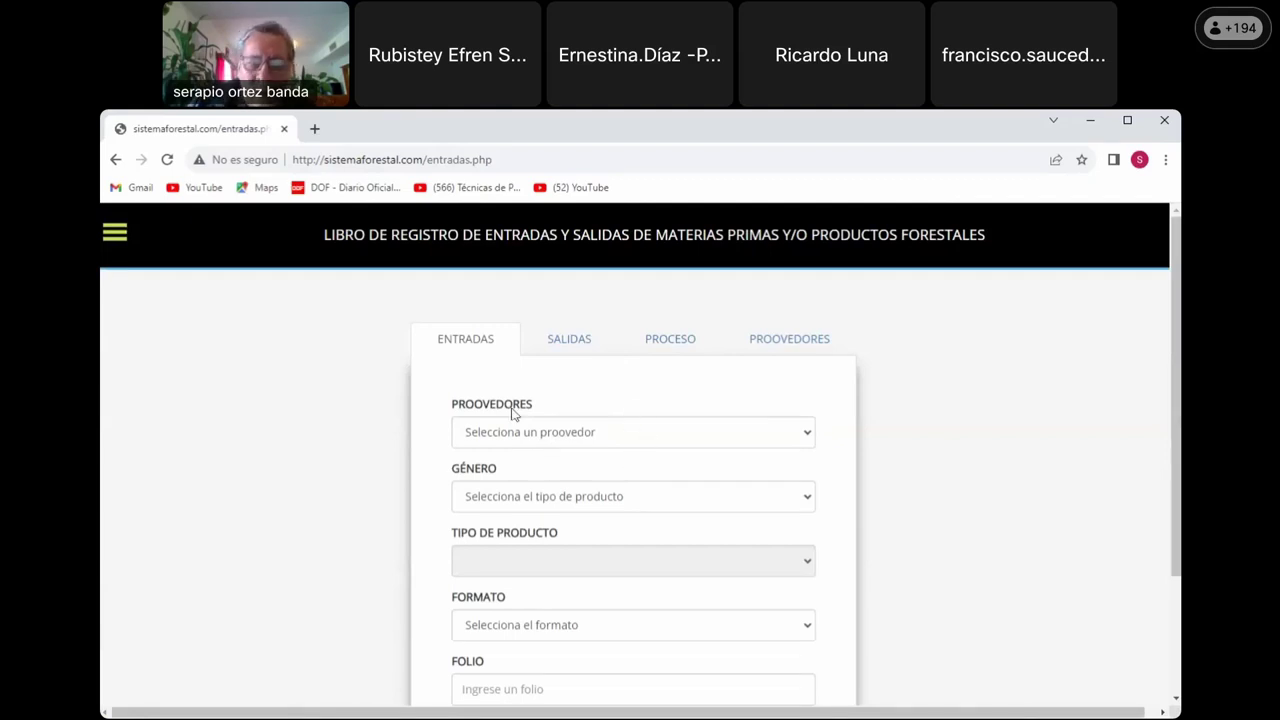
left_click(811, 340)
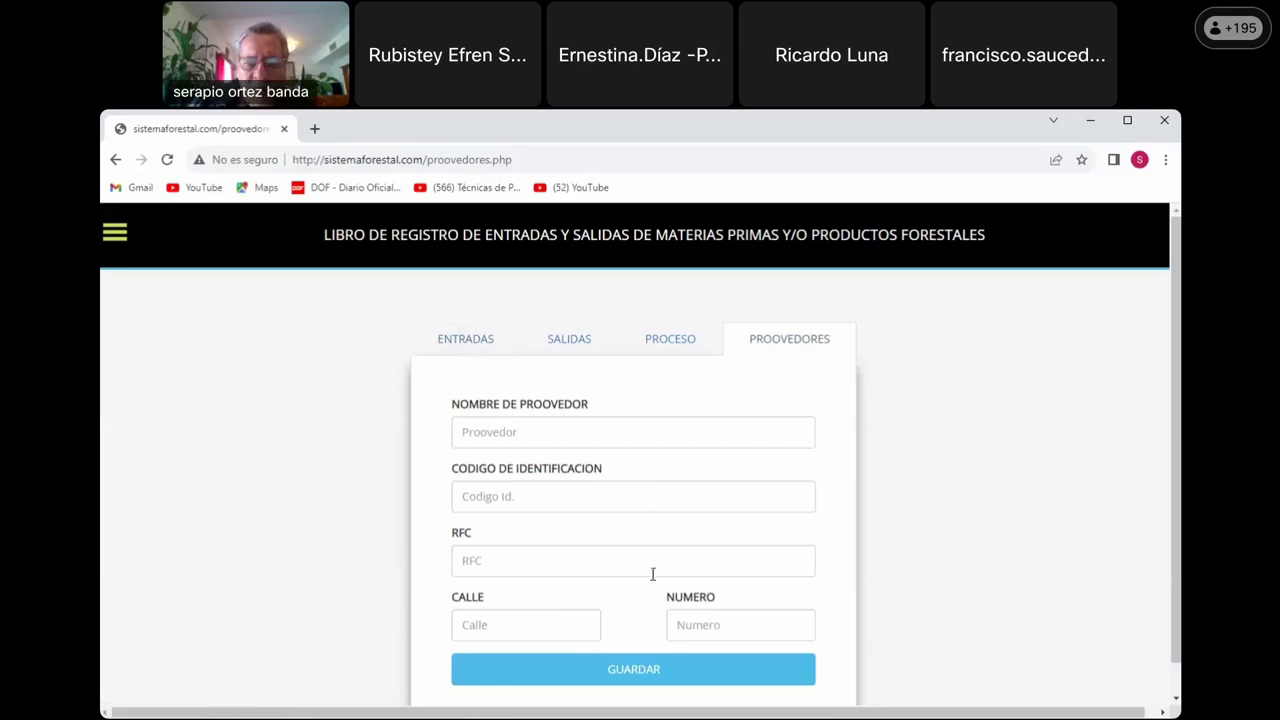
left_click(465, 340)
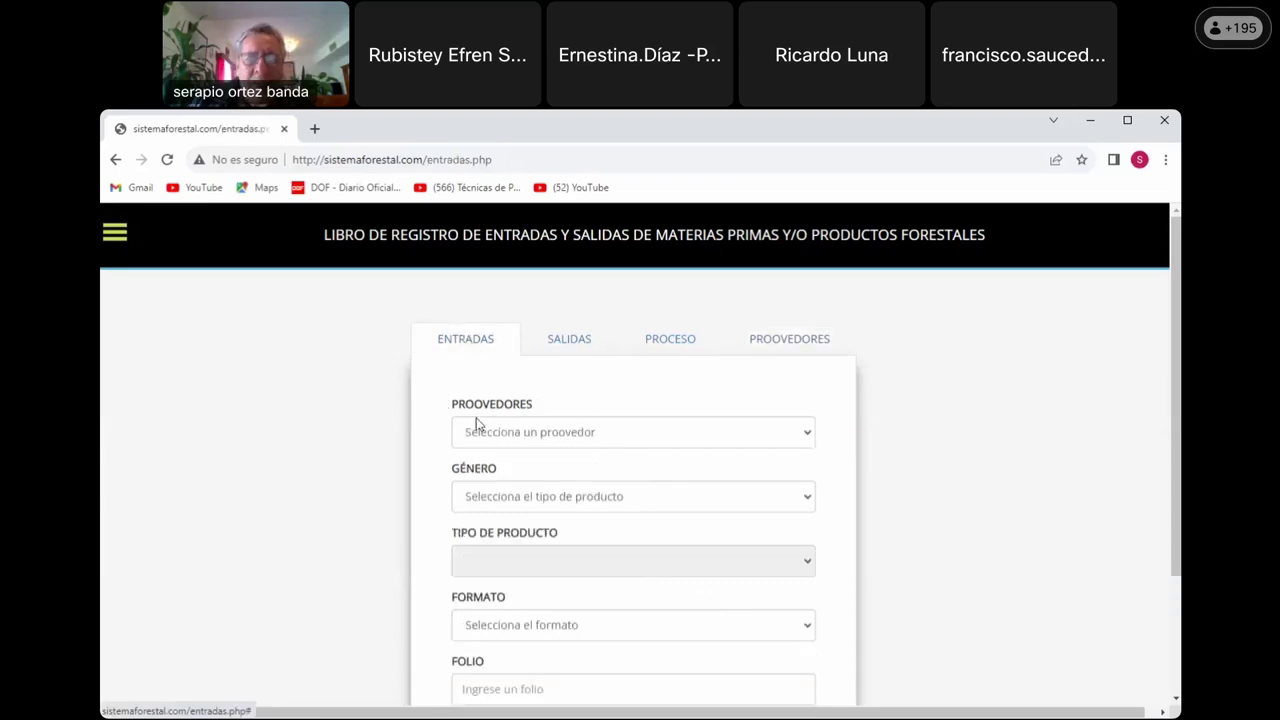
Set the entry's supplier to CONAFOR, genus to PINO and product type to TROCERIA DIAMETRO GRUESO.
left_click(805, 437)
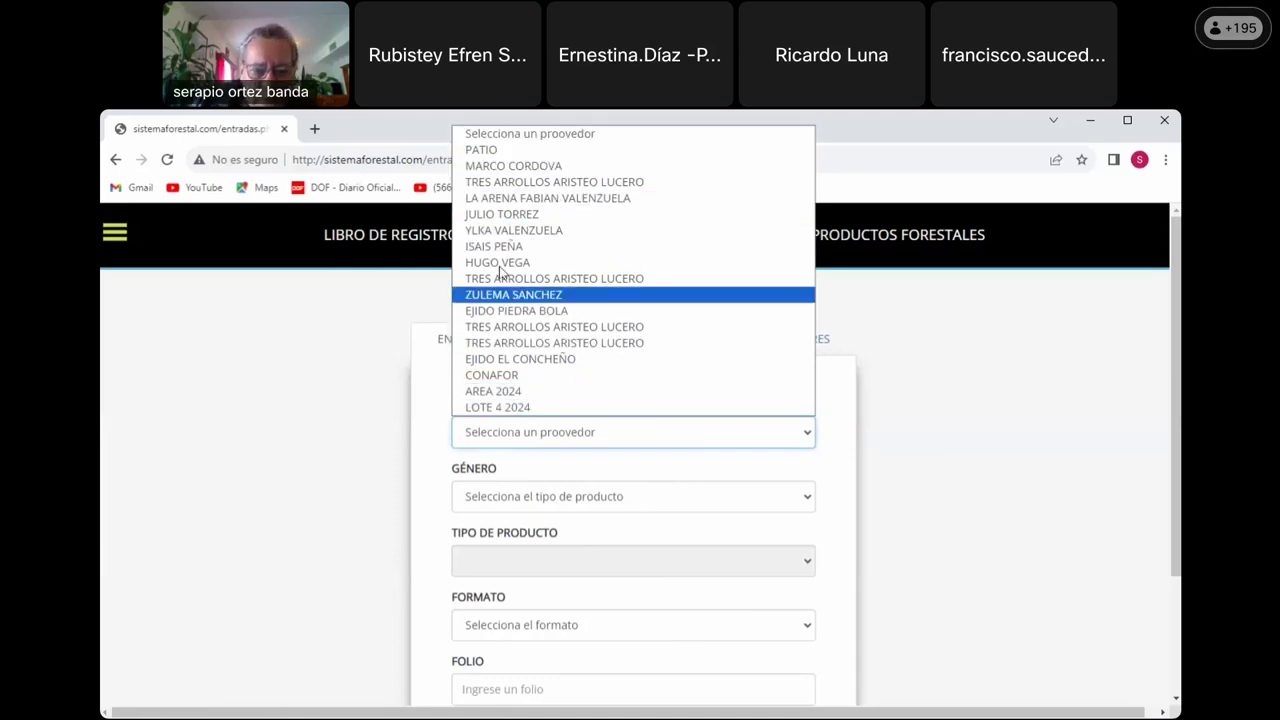
left_click(492, 375)
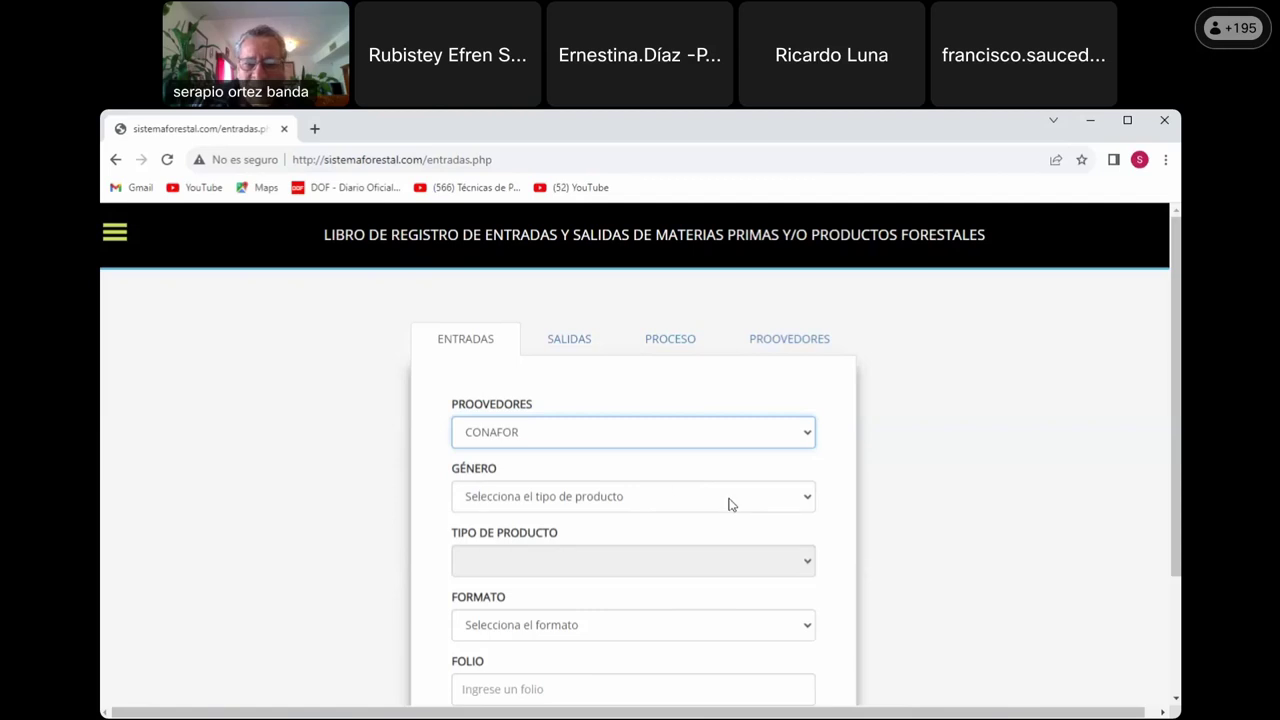
left_click(800, 499)
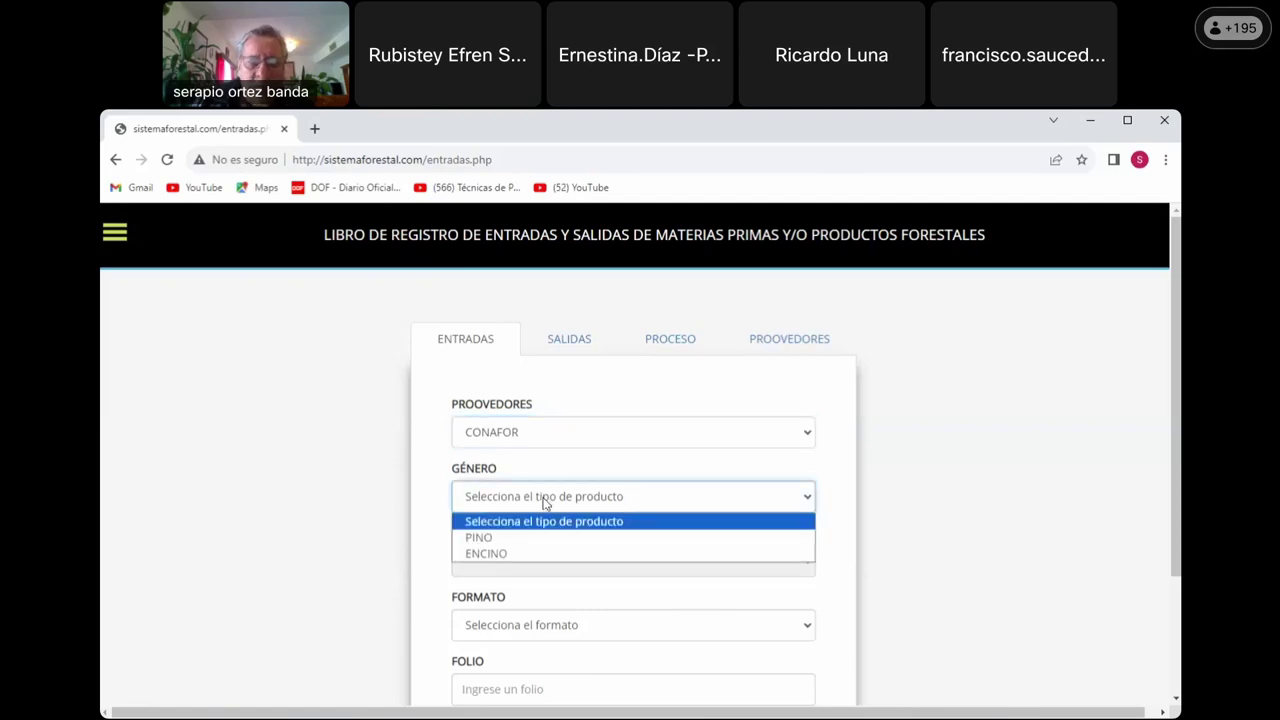
left_click(507, 538)
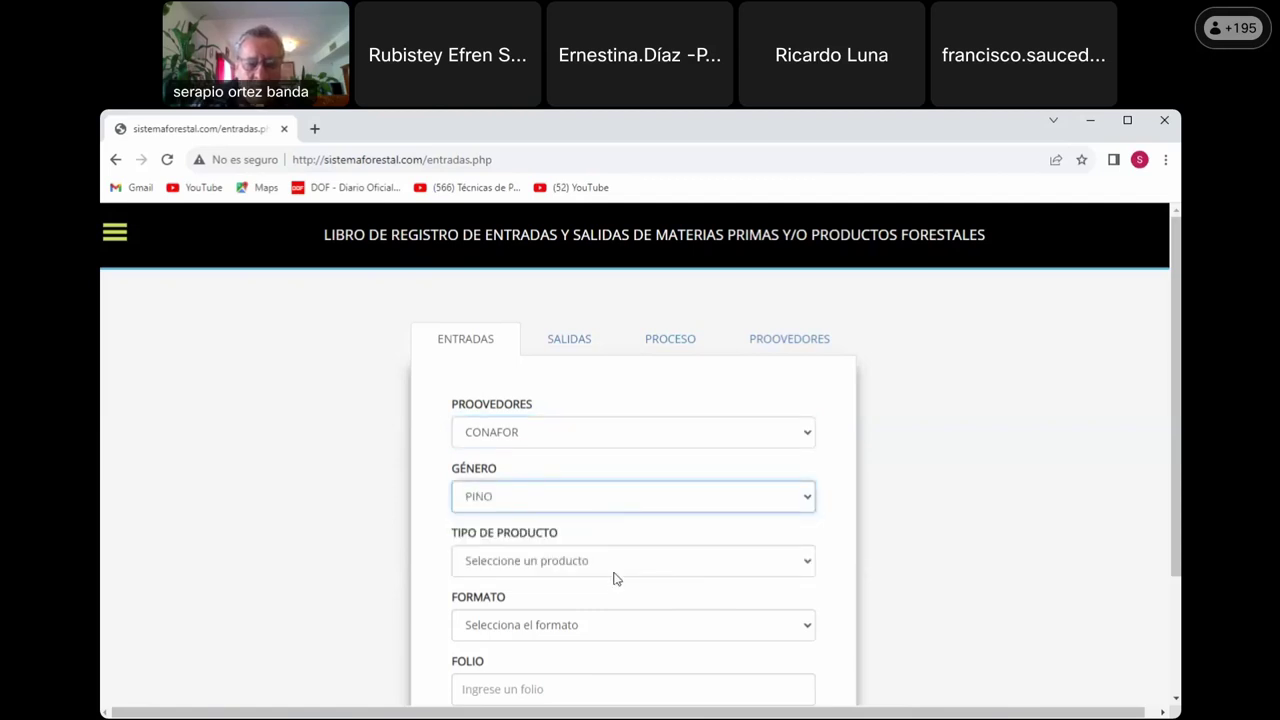
scroll(611, 574, "down", 2)
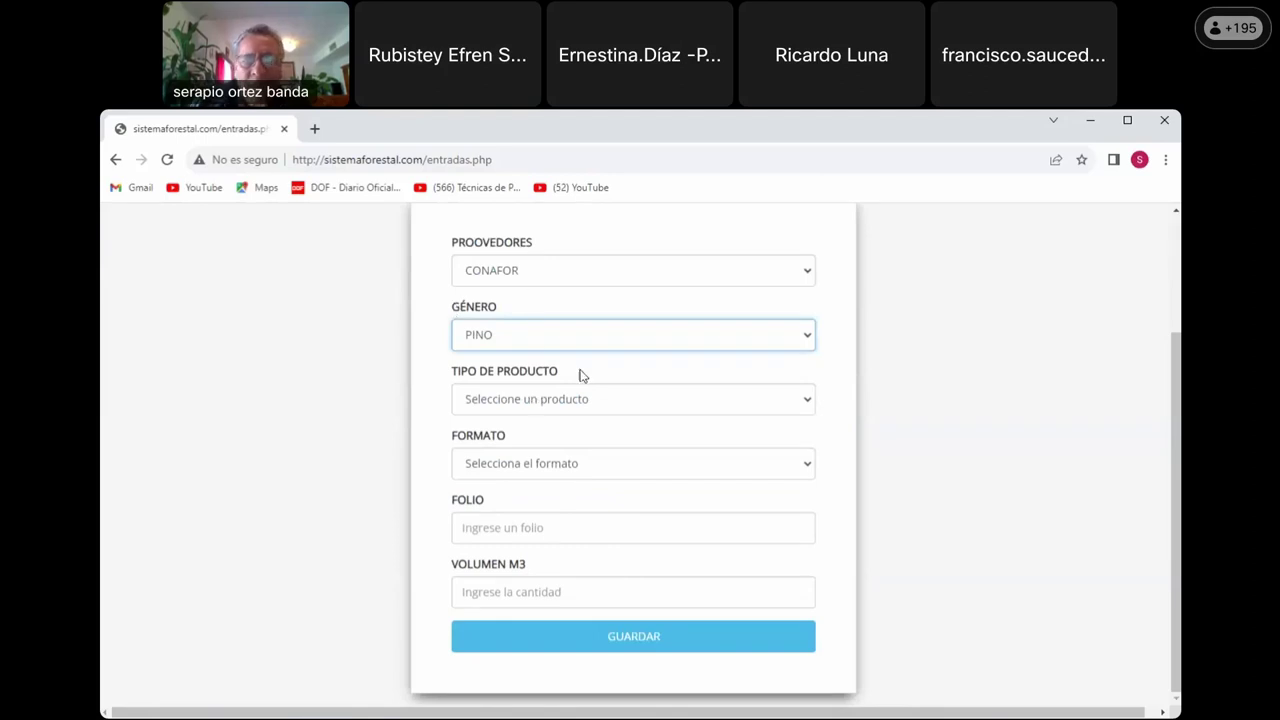
left_click(806, 403)
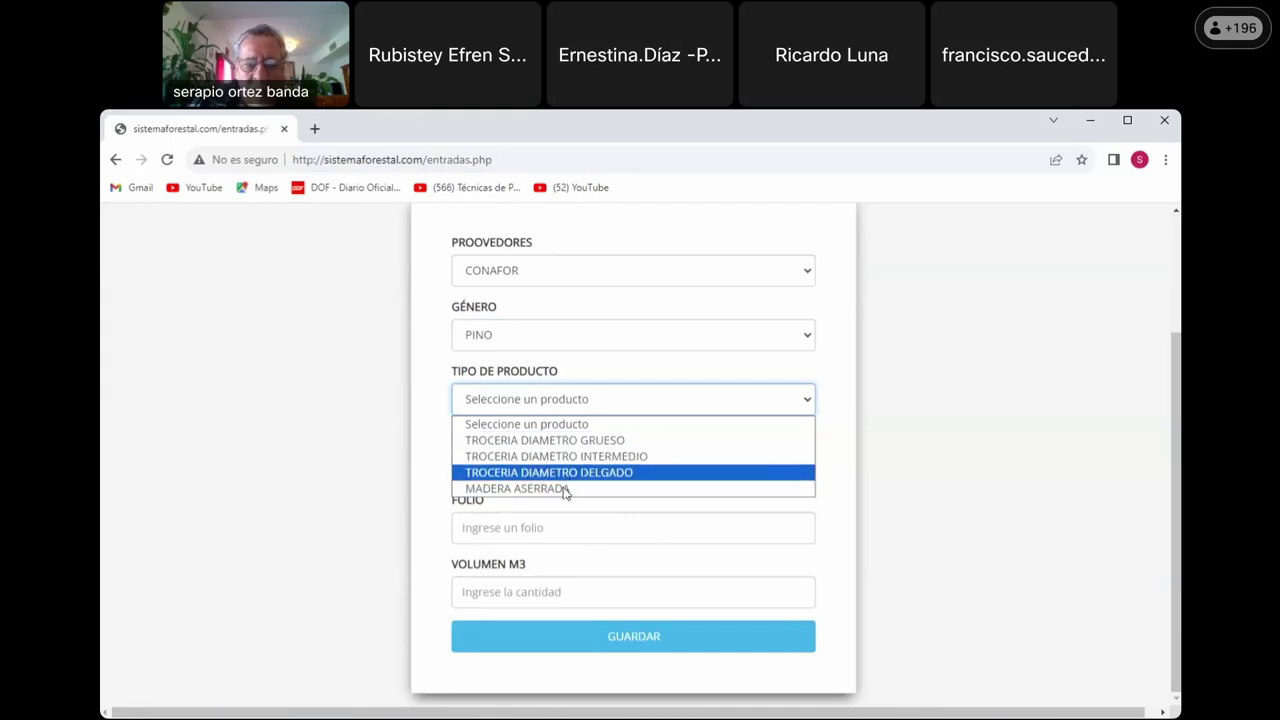
left_click(597, 441)
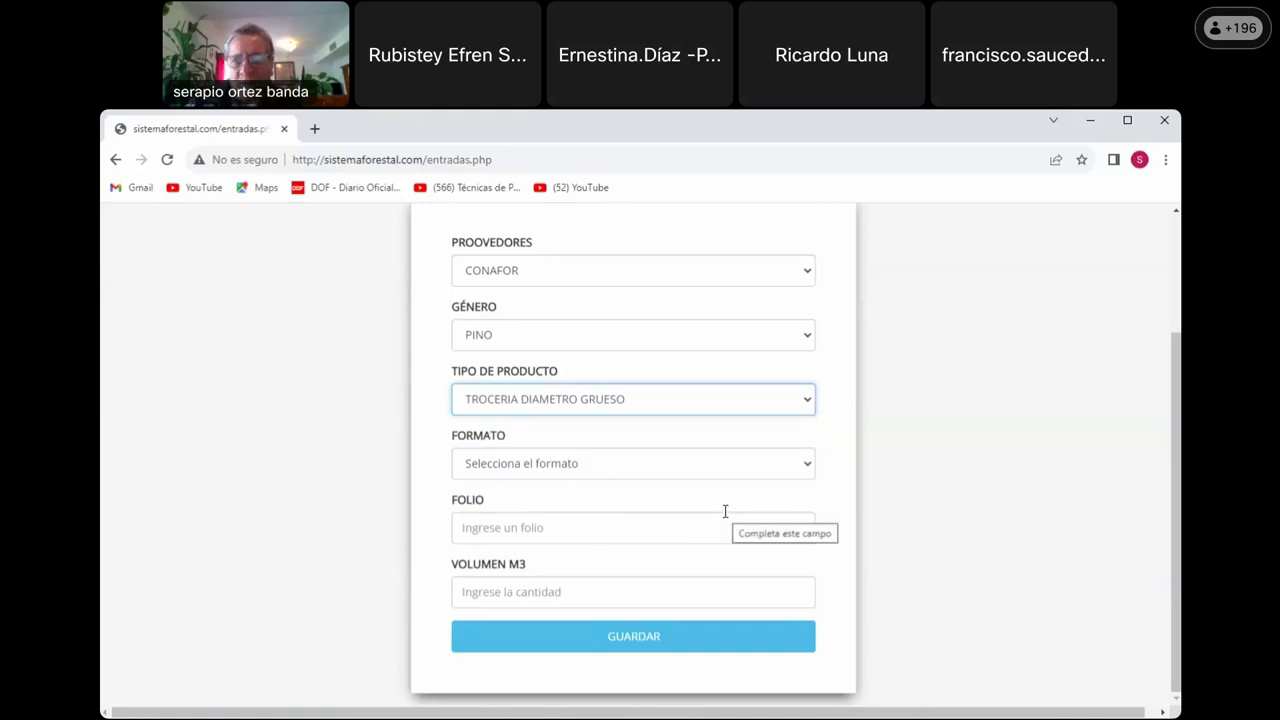
Set the entry's format to REMISION and fill in the previously used folio ending in 1/60.
left_click(786, 465)
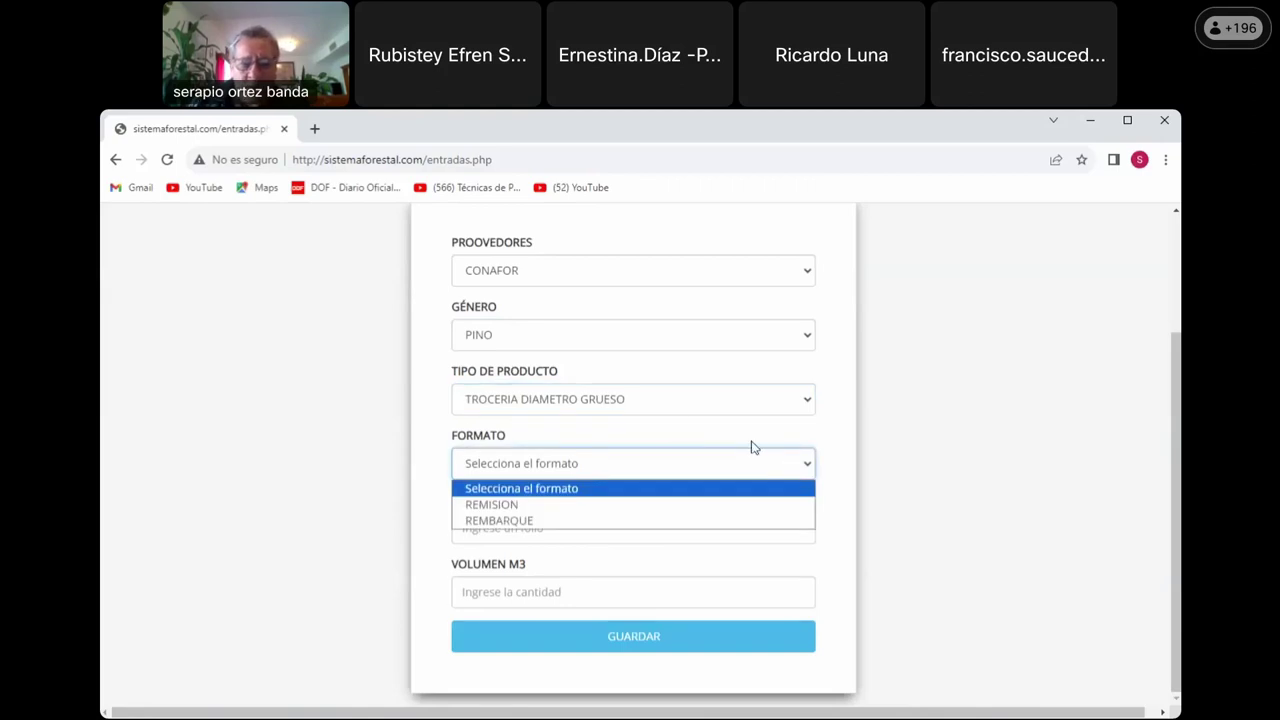
left_click(521, 505)
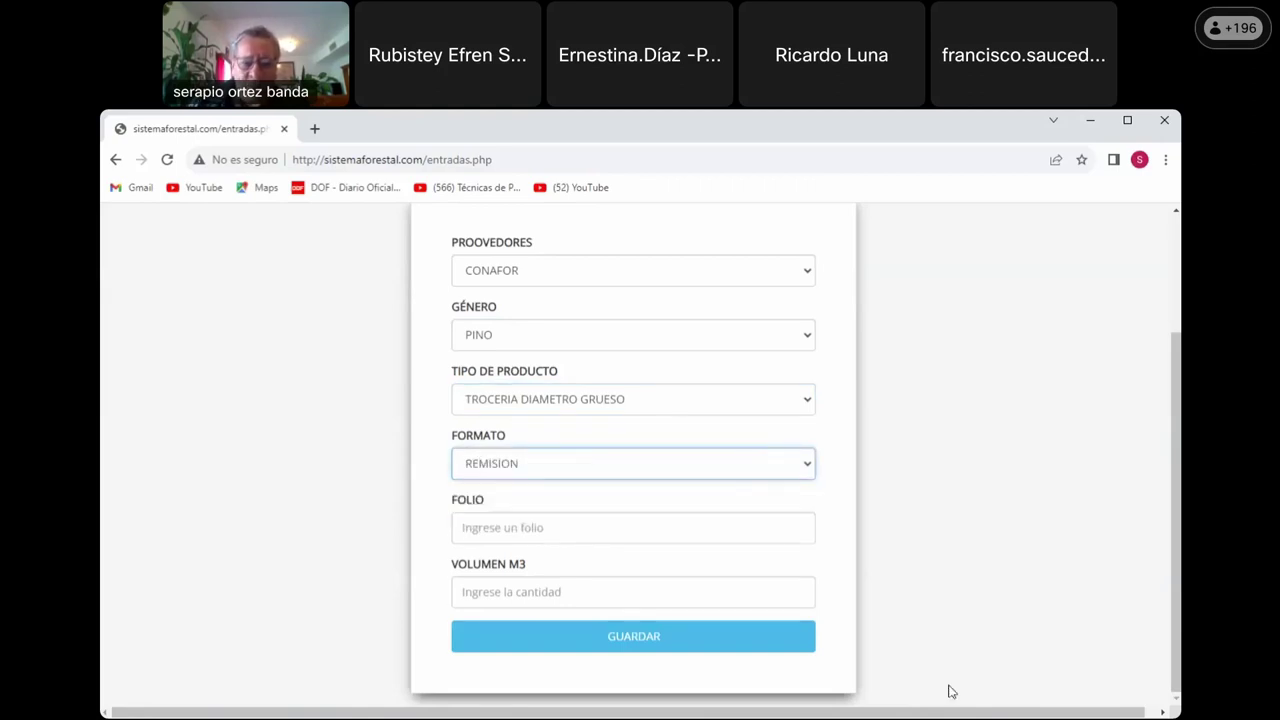
left_click(717, 521)
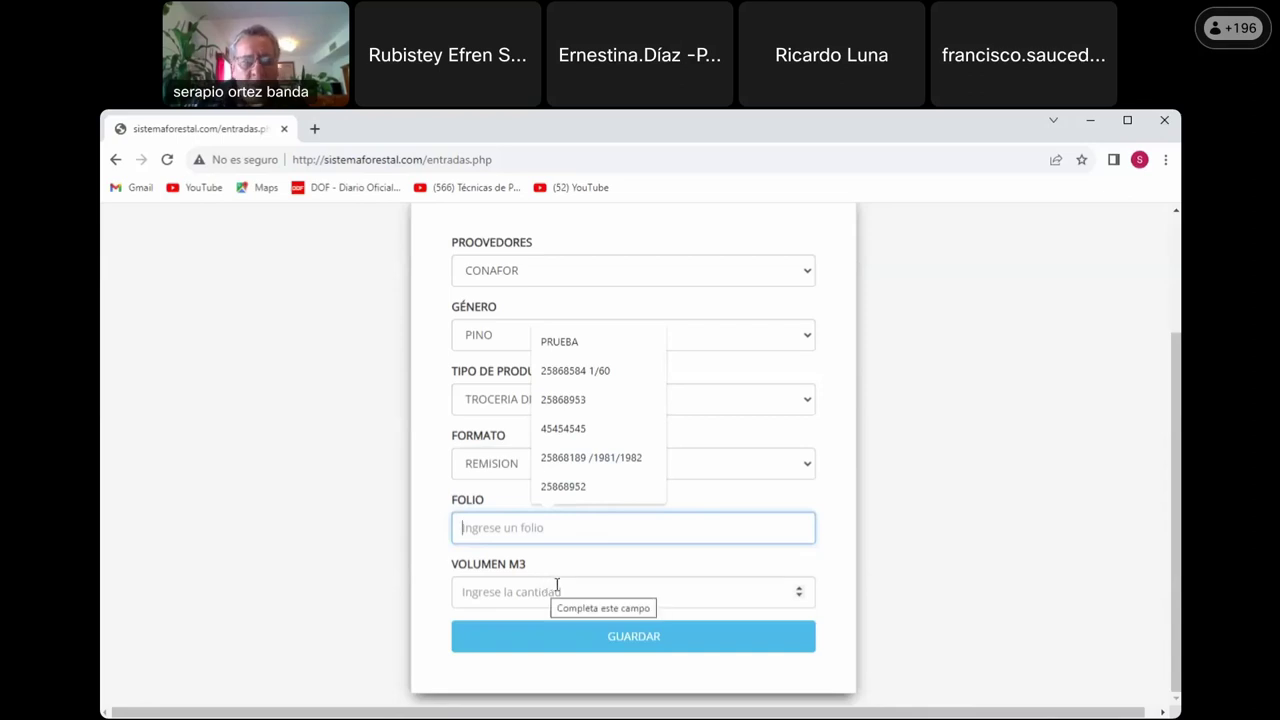
left_click(568, 371)
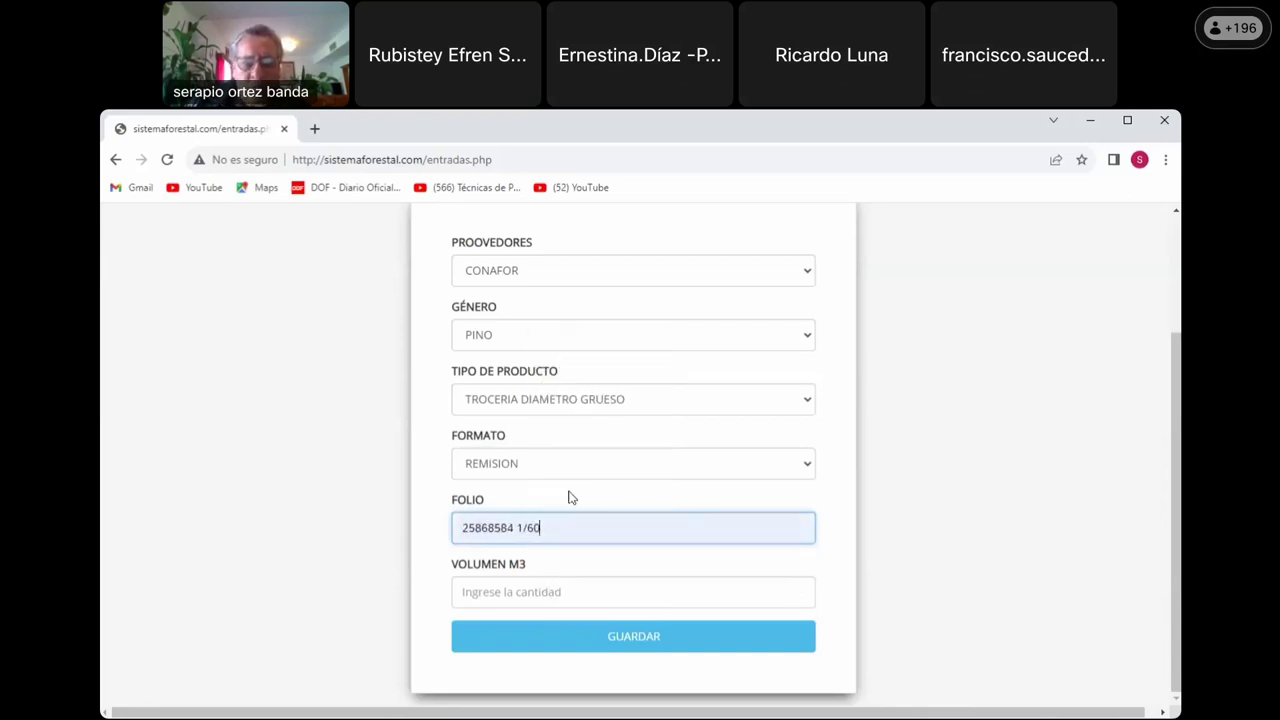
Set the entry's volume to 25.560 m3, save the entry and dismiss the notice.
left_click(551, 591)
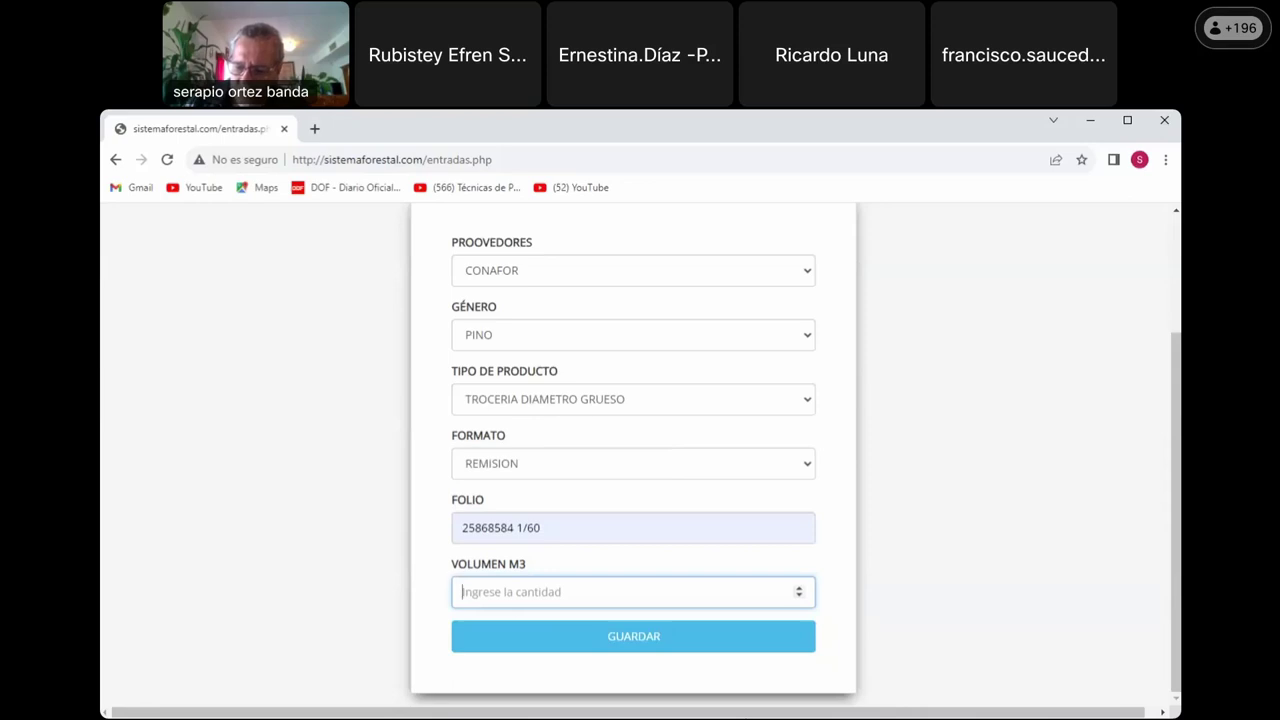
type("25.560")
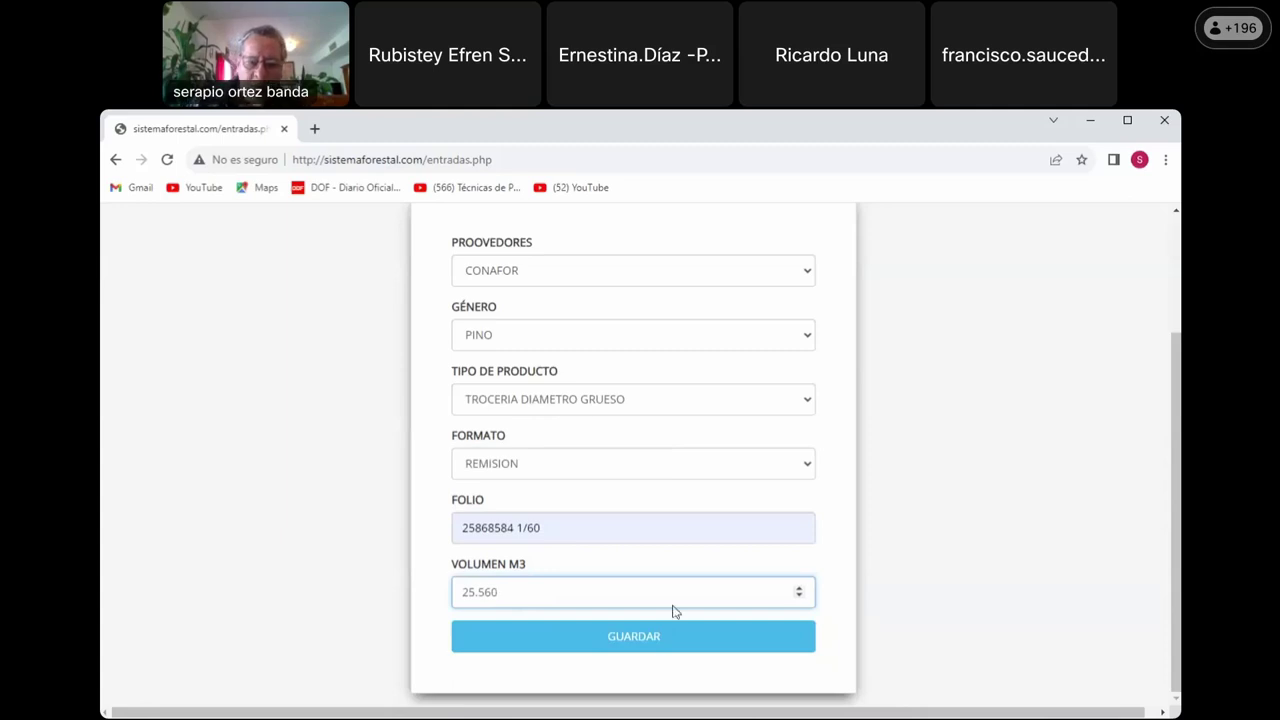
left_click(617, 636)
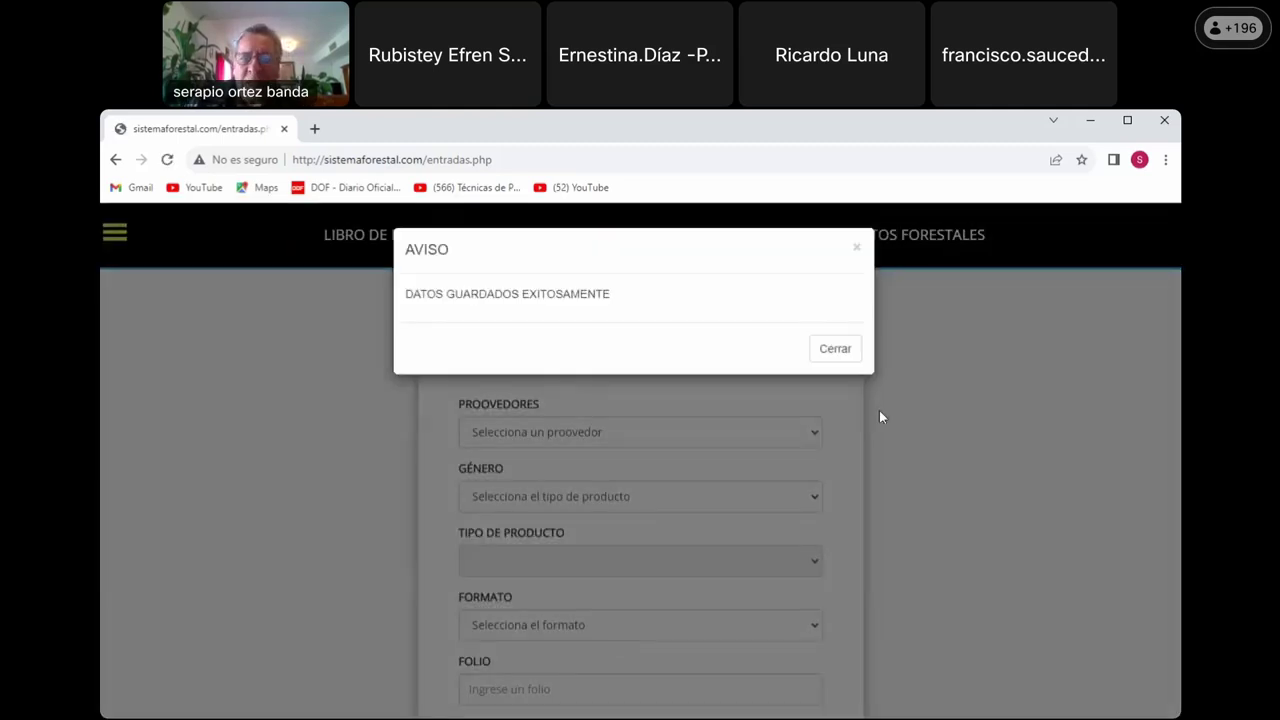
left_click(838, 348)
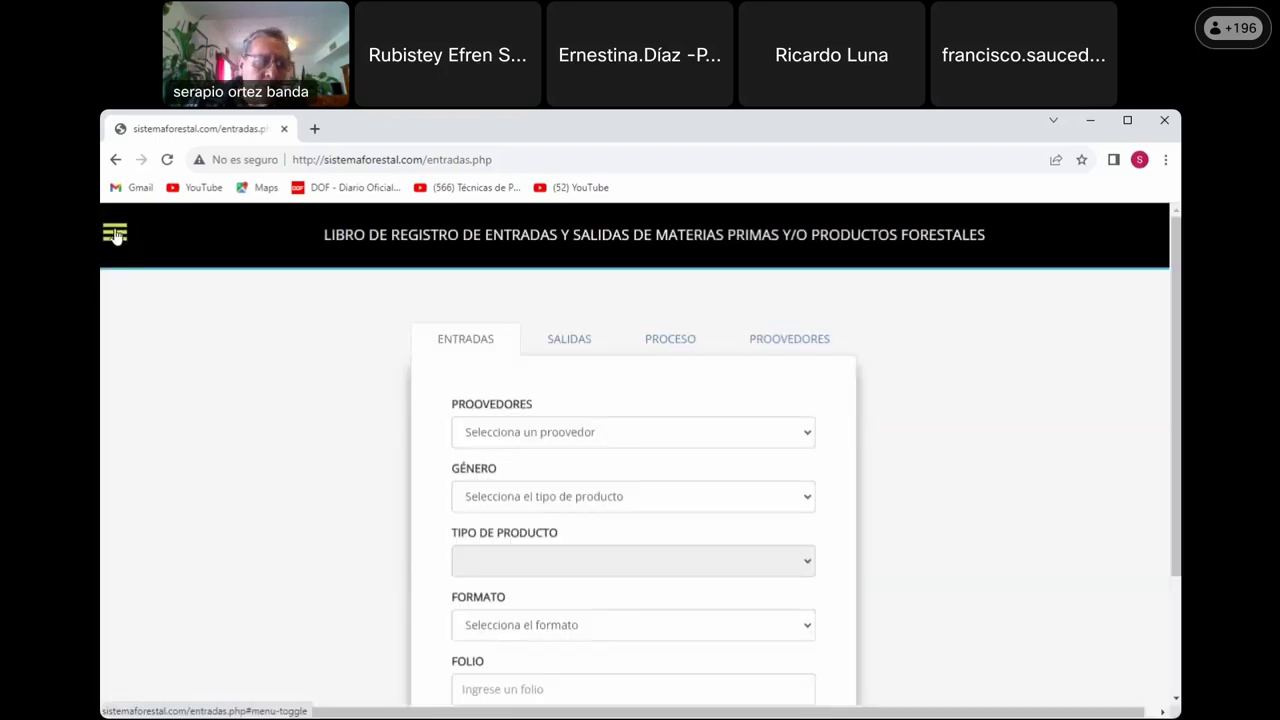
Check the saved pine entry in the balance and in the daily report, closing each one after viewing.
left_click(116, 234)
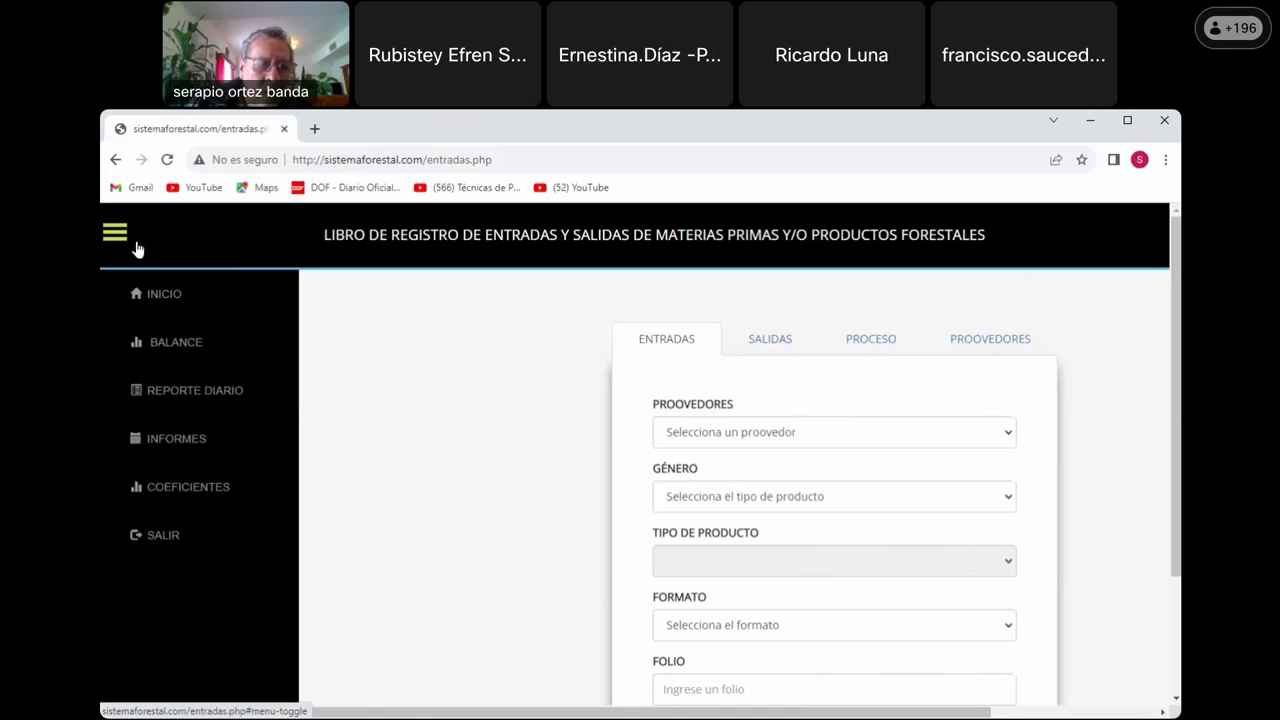
left_click(174, 343)
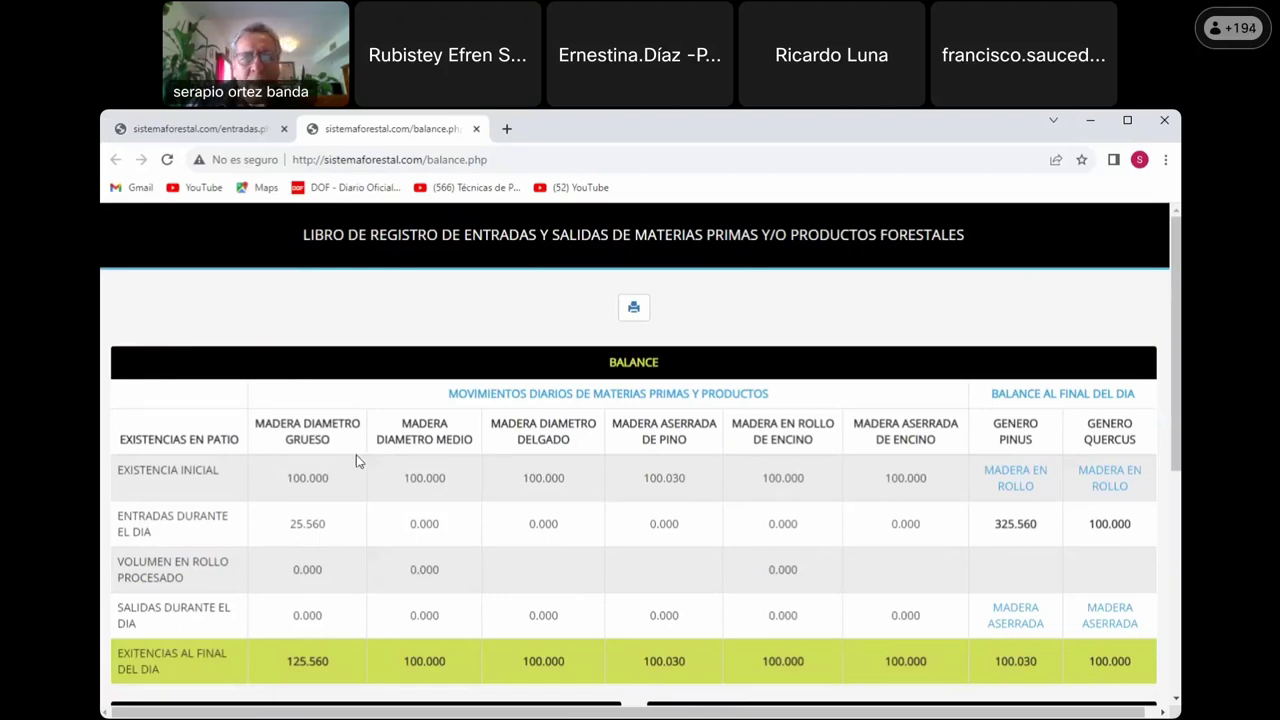
left_click(477, 130)
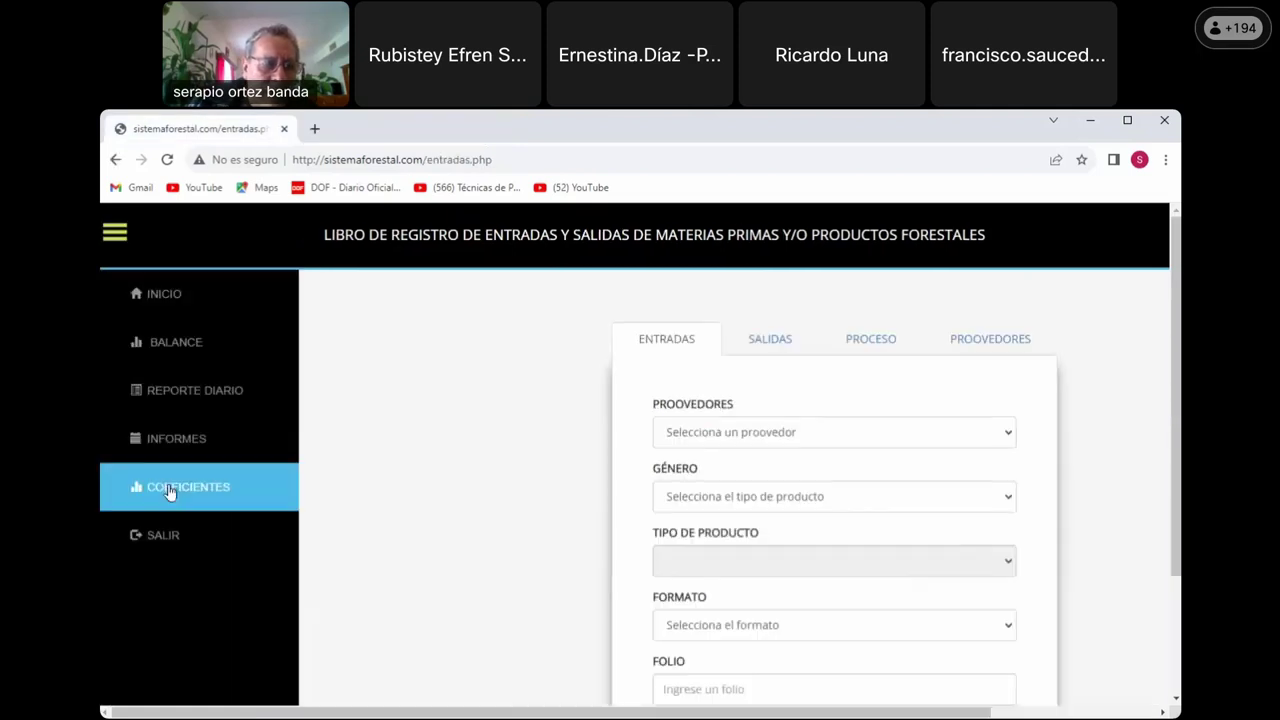
left_click(170, 389)
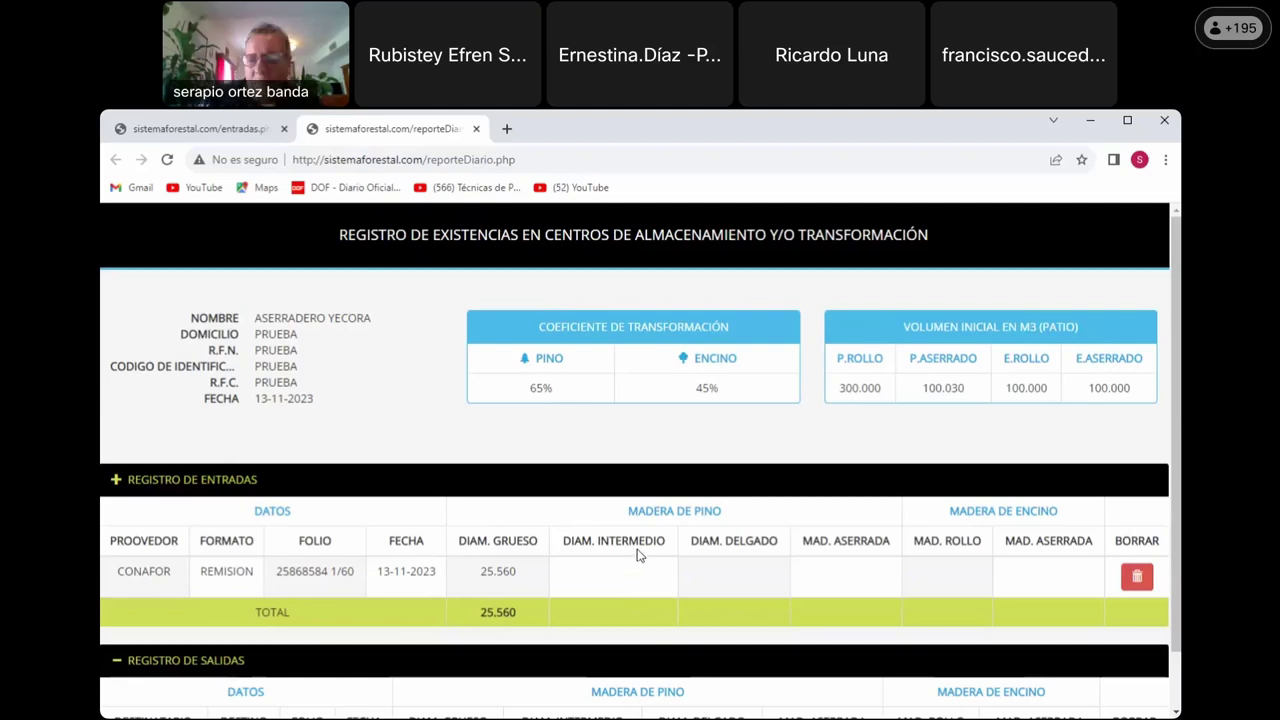
left_click(476, 129)
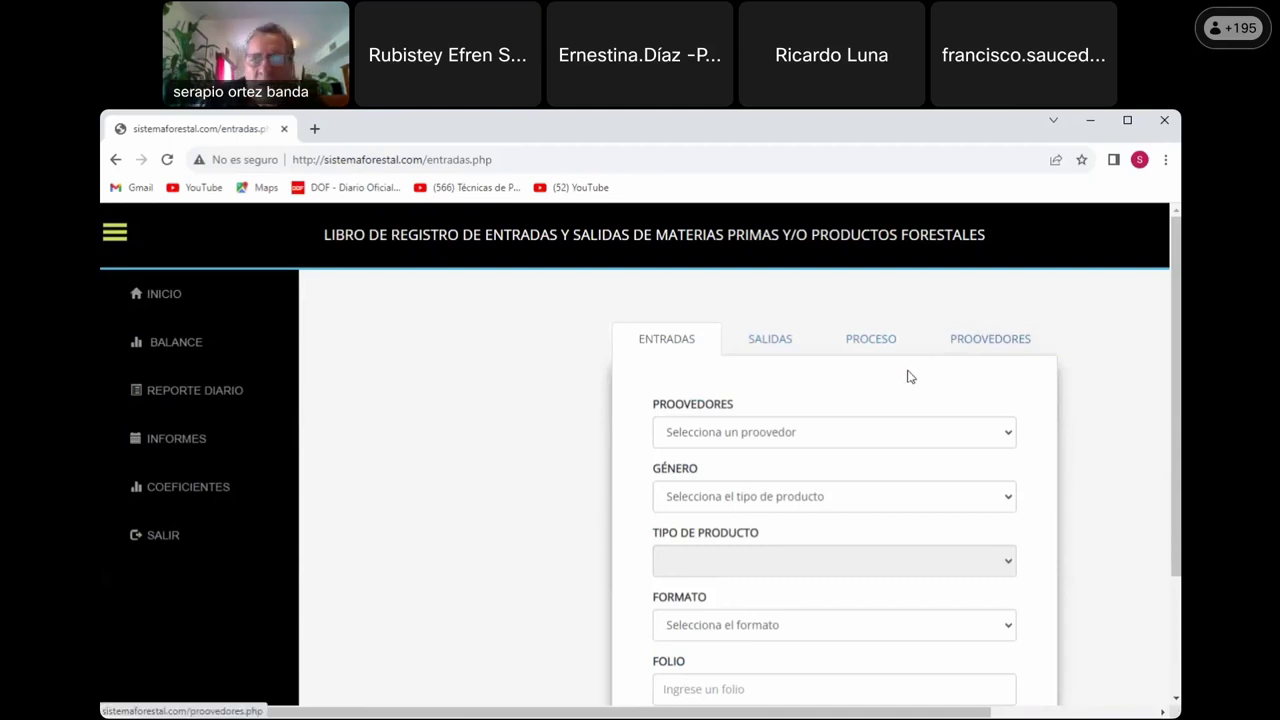
Start an exit record with recipient MADERAS DESFLEMADAS, destination HERMOSILLO and the previously used folio ending in 1/60.
left_click(770, 341)
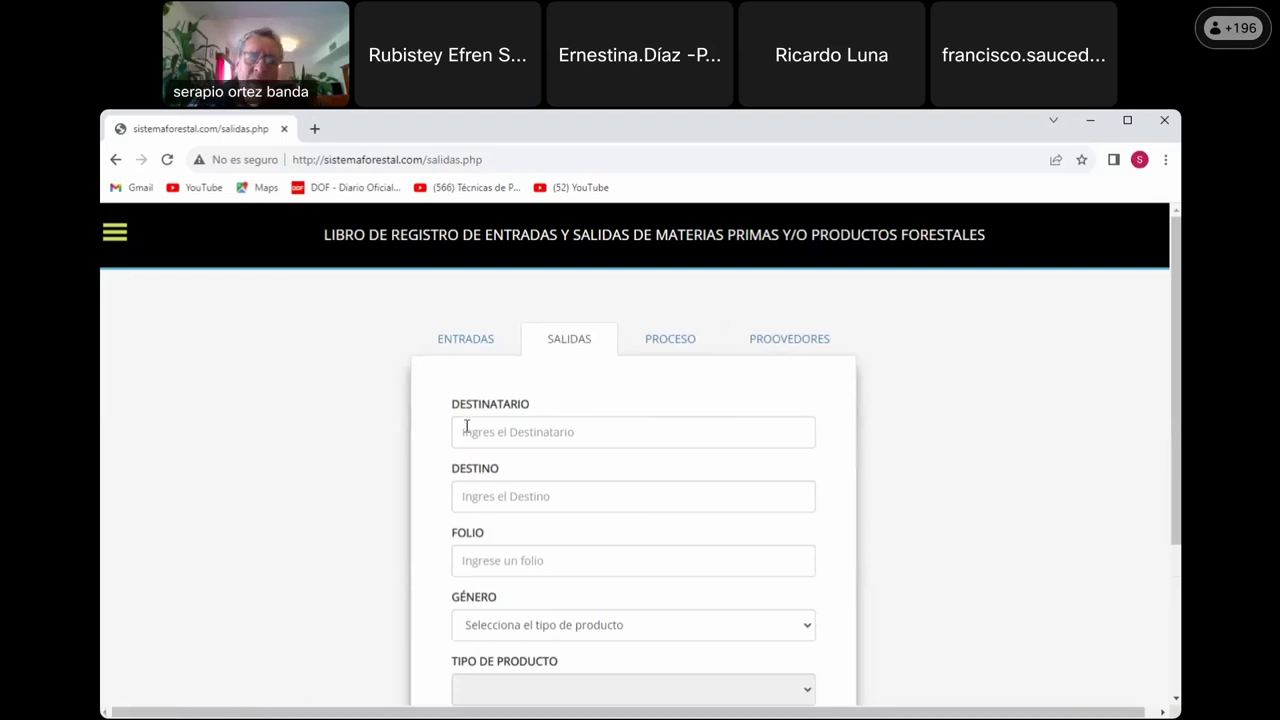
left_click(510, 430)
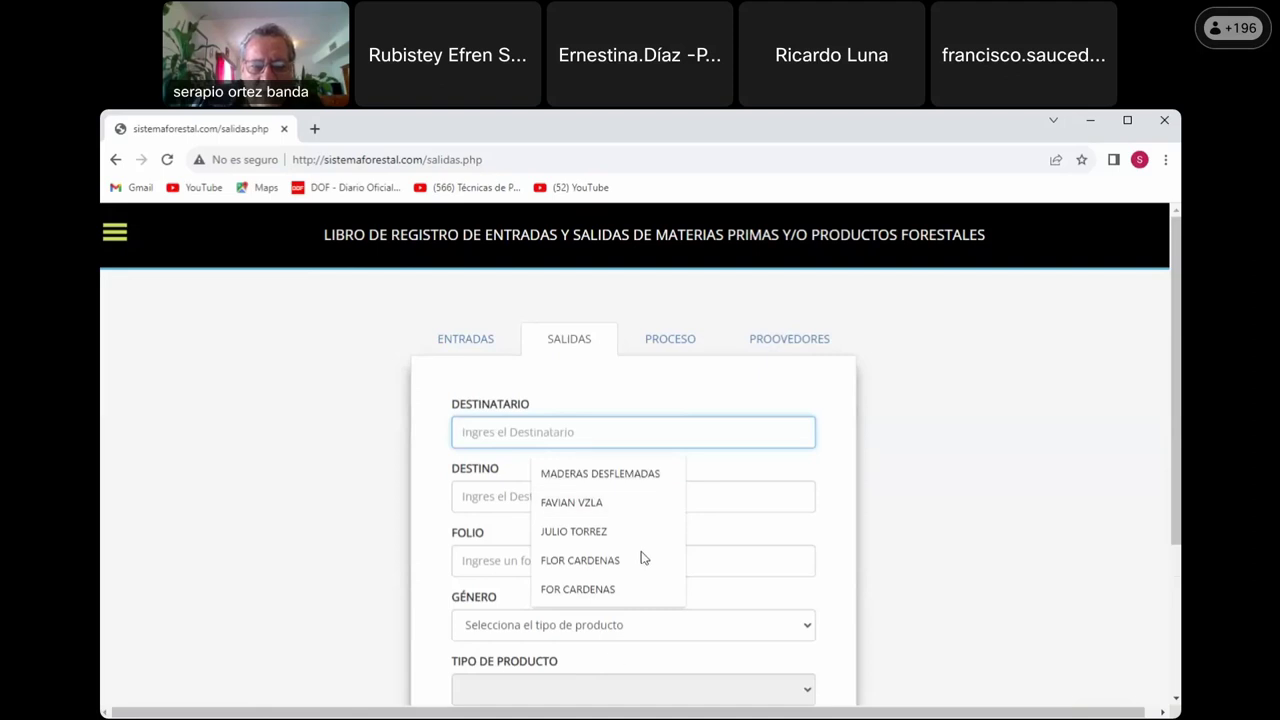
left_click(626, 474)
left_click(553, 502)
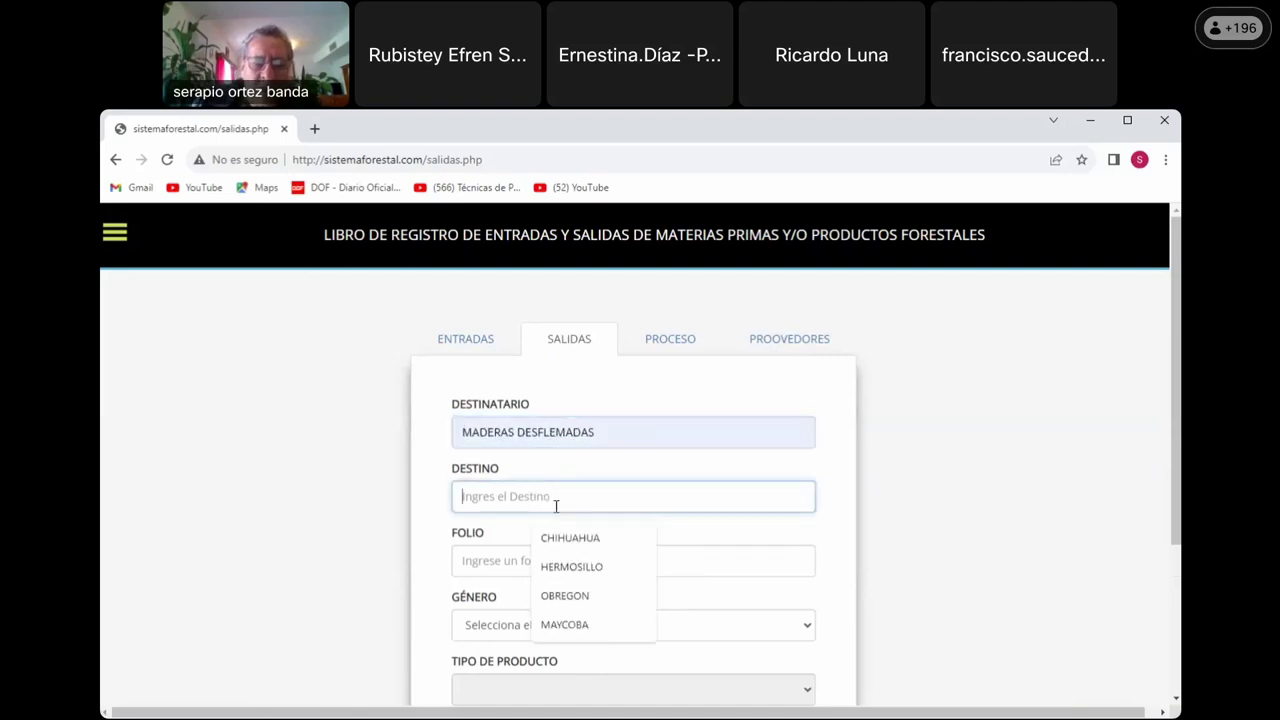
left_click(595, 568)
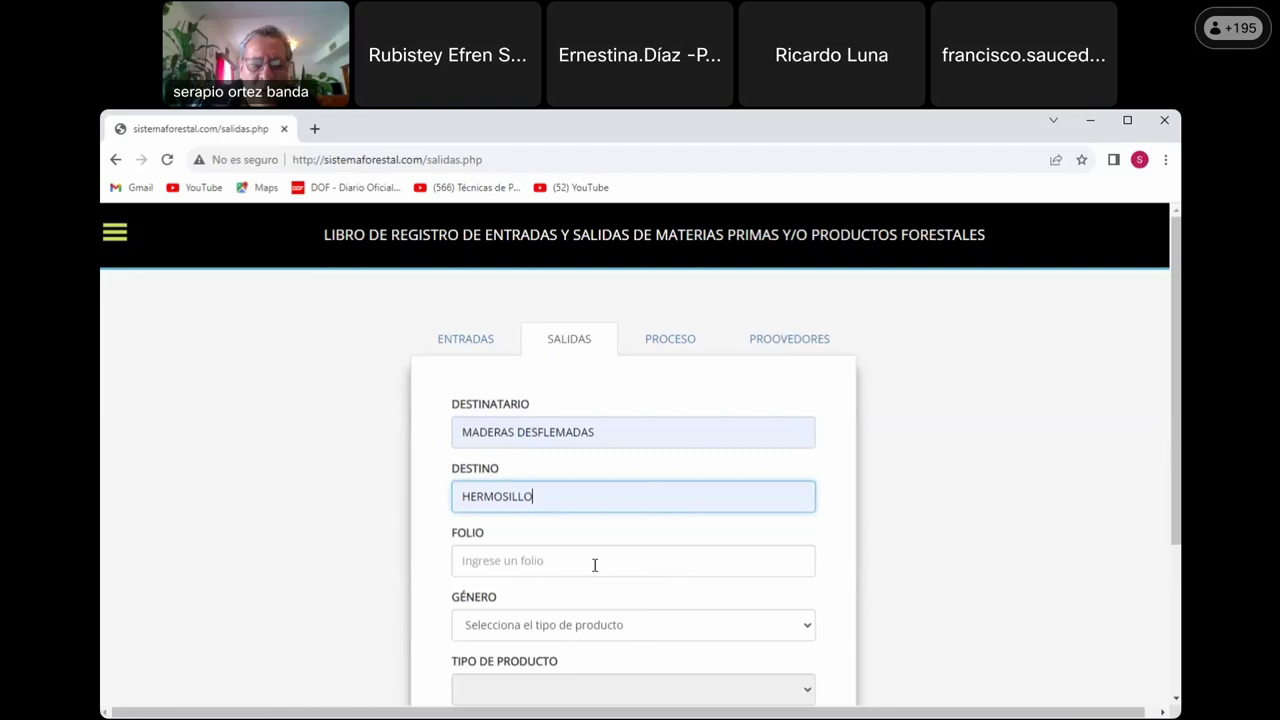
left_click(606, 560)
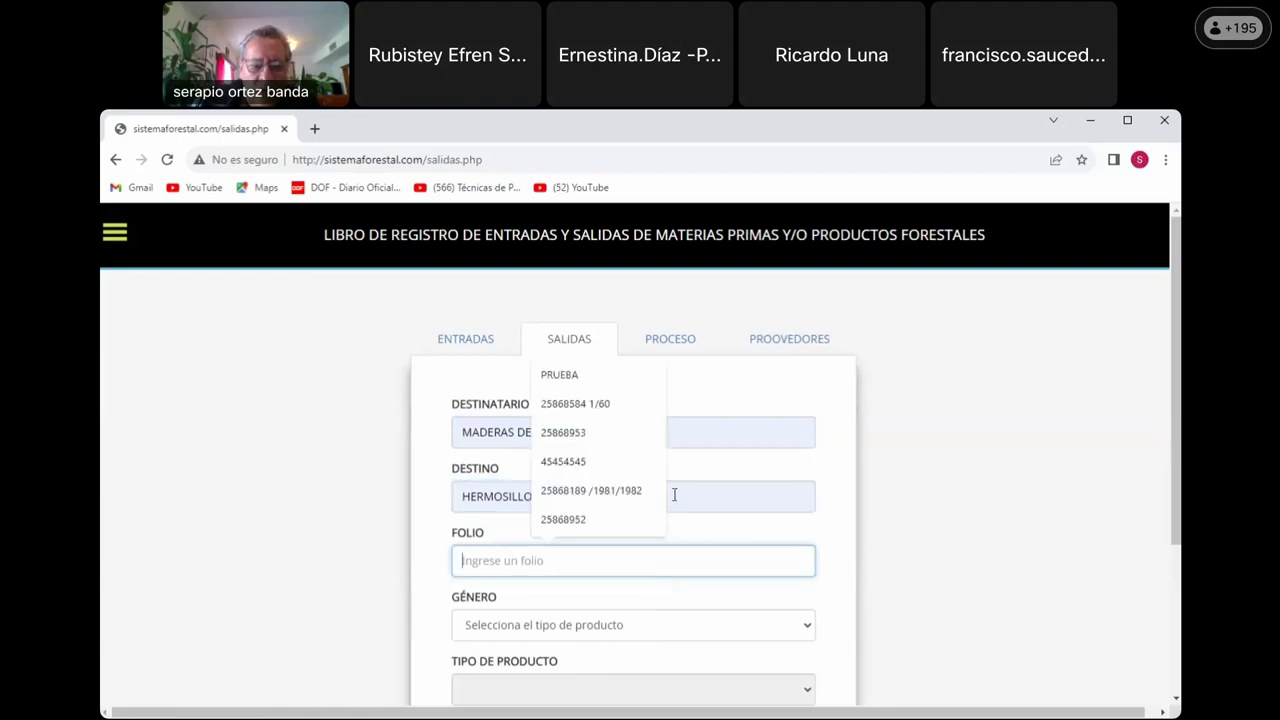
left_click(598, 404)
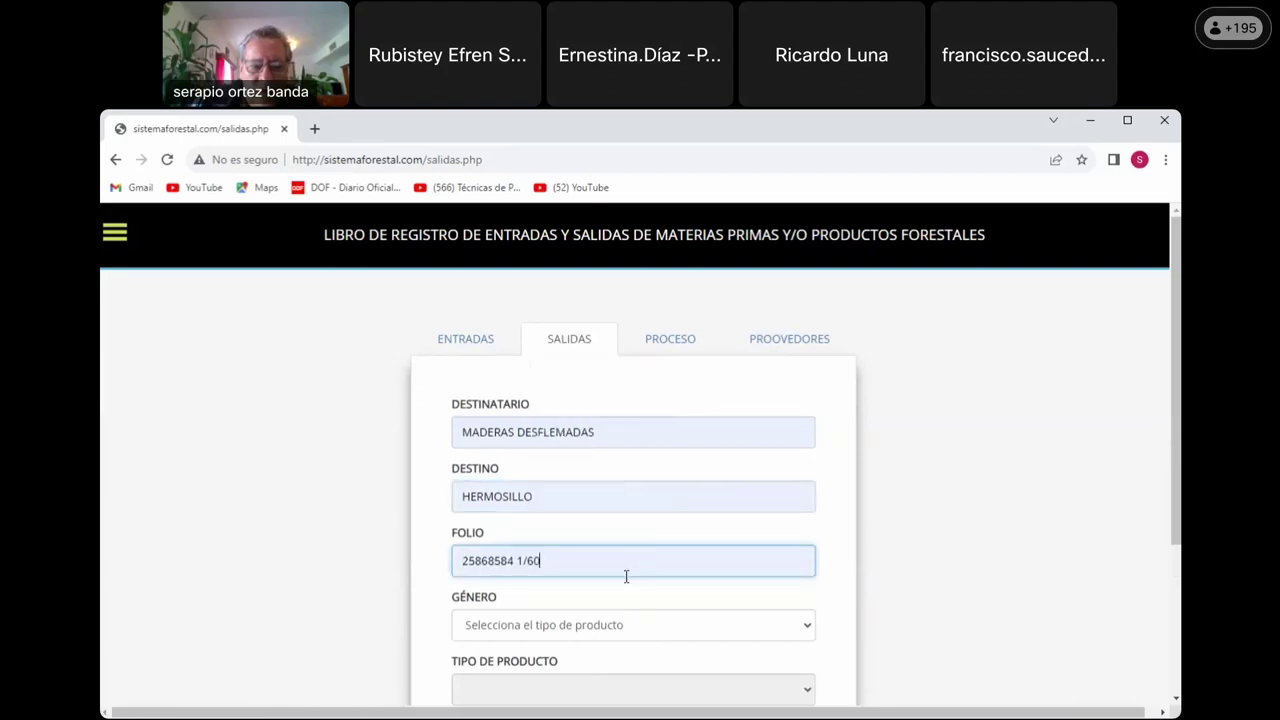
Set the exit's genus to PINO and its product type to MADERA ASERRADA.
left_click(636, 630)
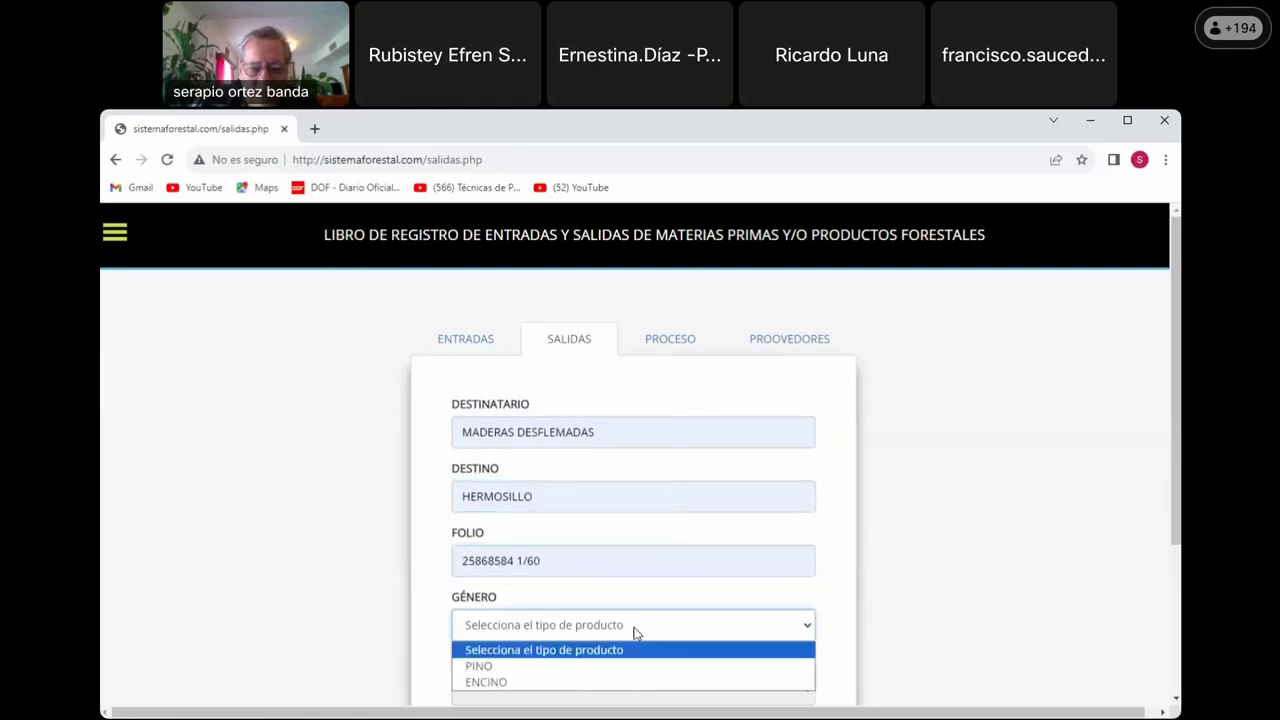
left_click(511, 667)
scroll(706, 574, "down", 2)
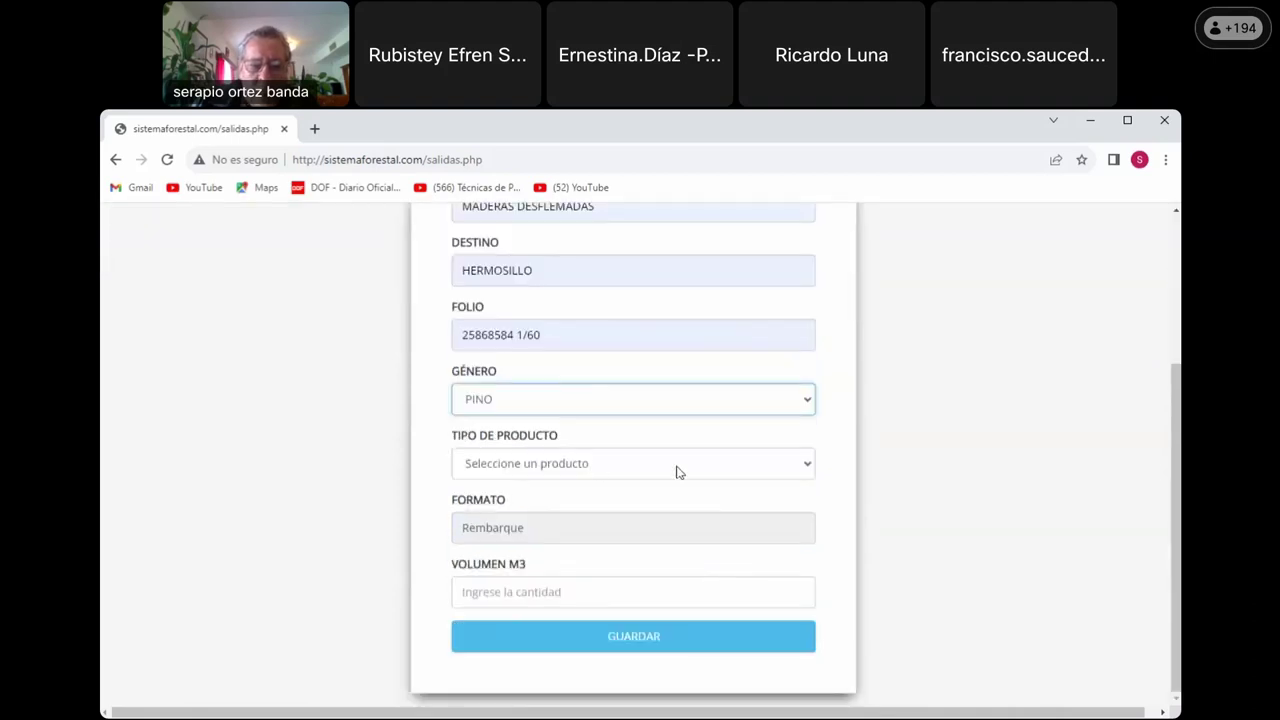
left_click(780, 464)
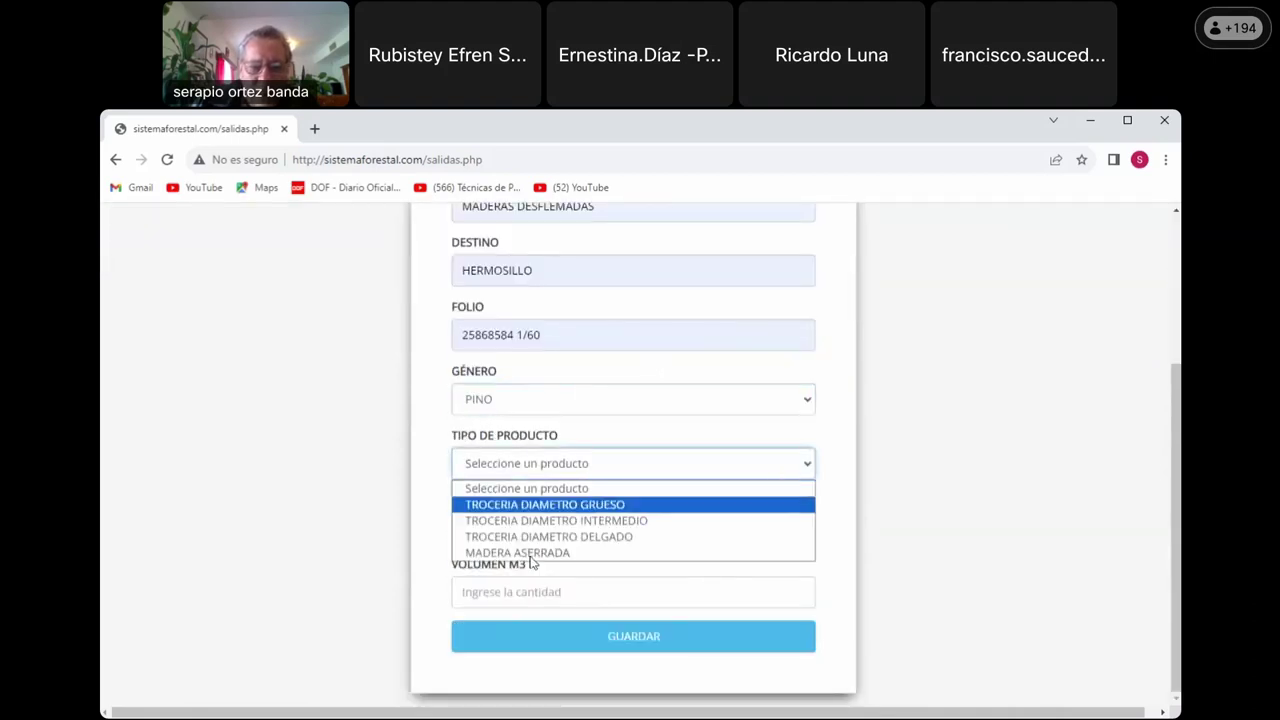
left_click(568, 553)
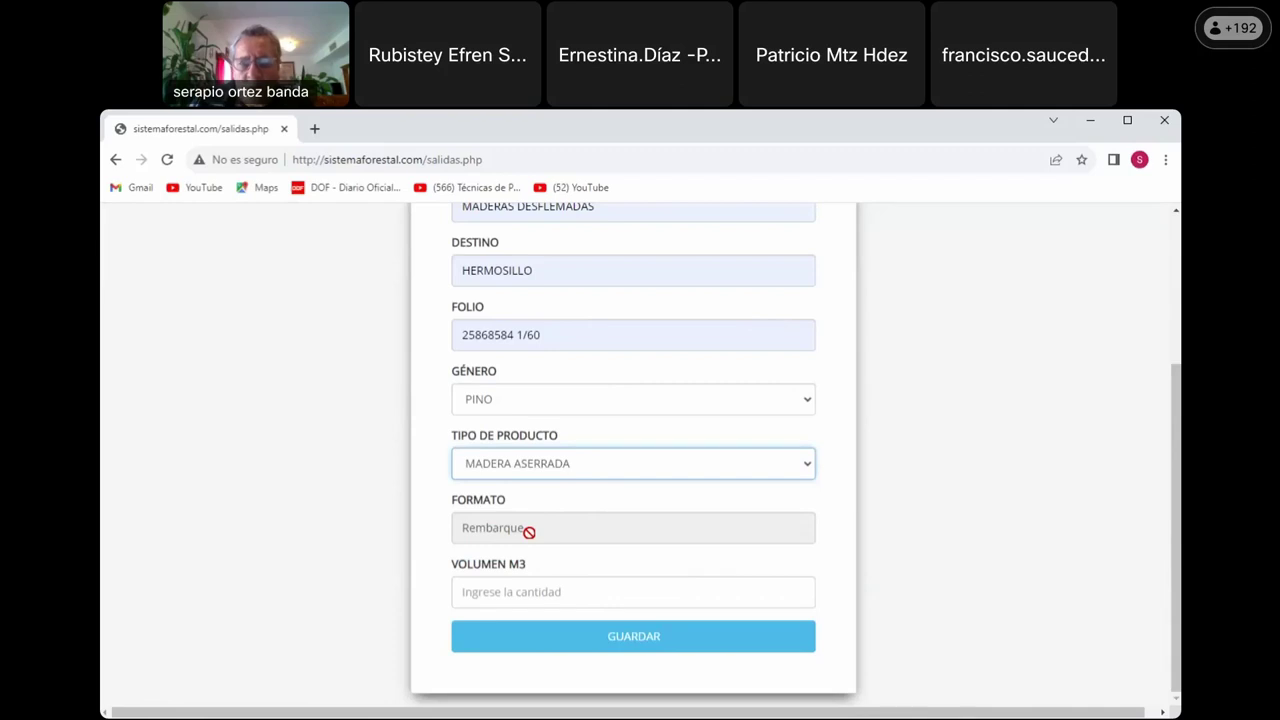
Set the exit's volume to 25.500 m3, save the record and dismiss the notice.
left_click(524, 591)
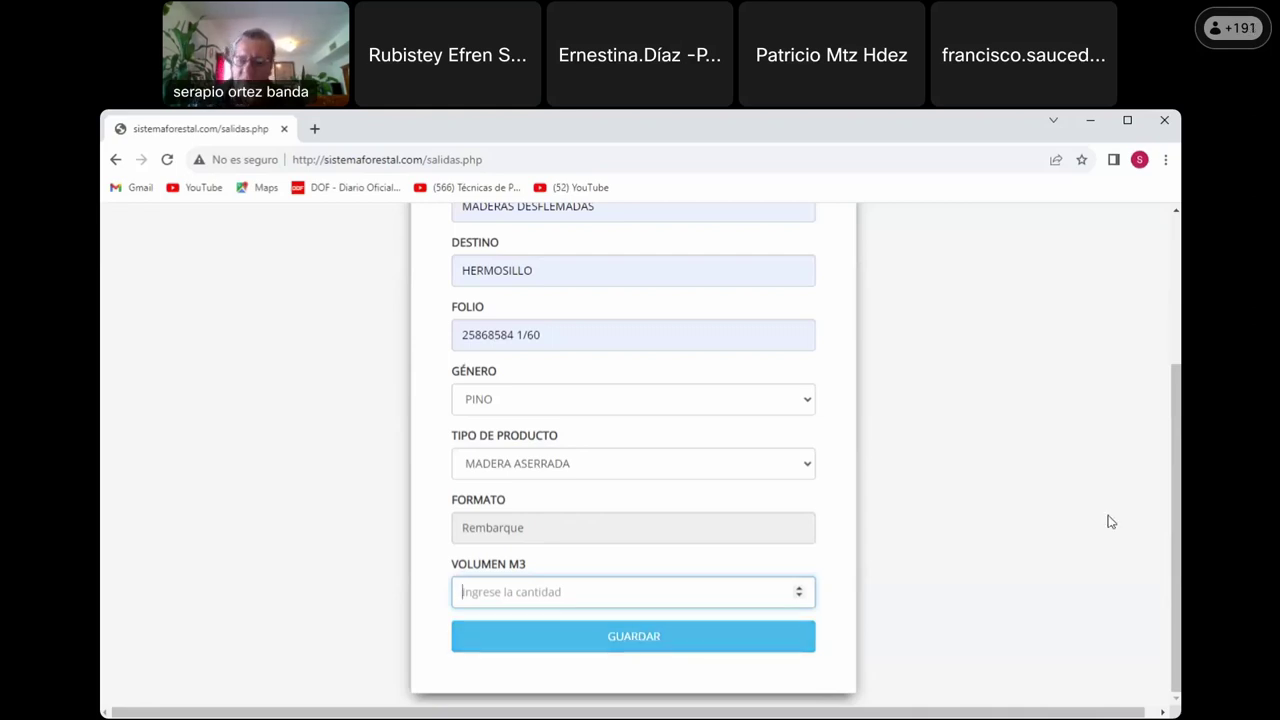
type("25.")
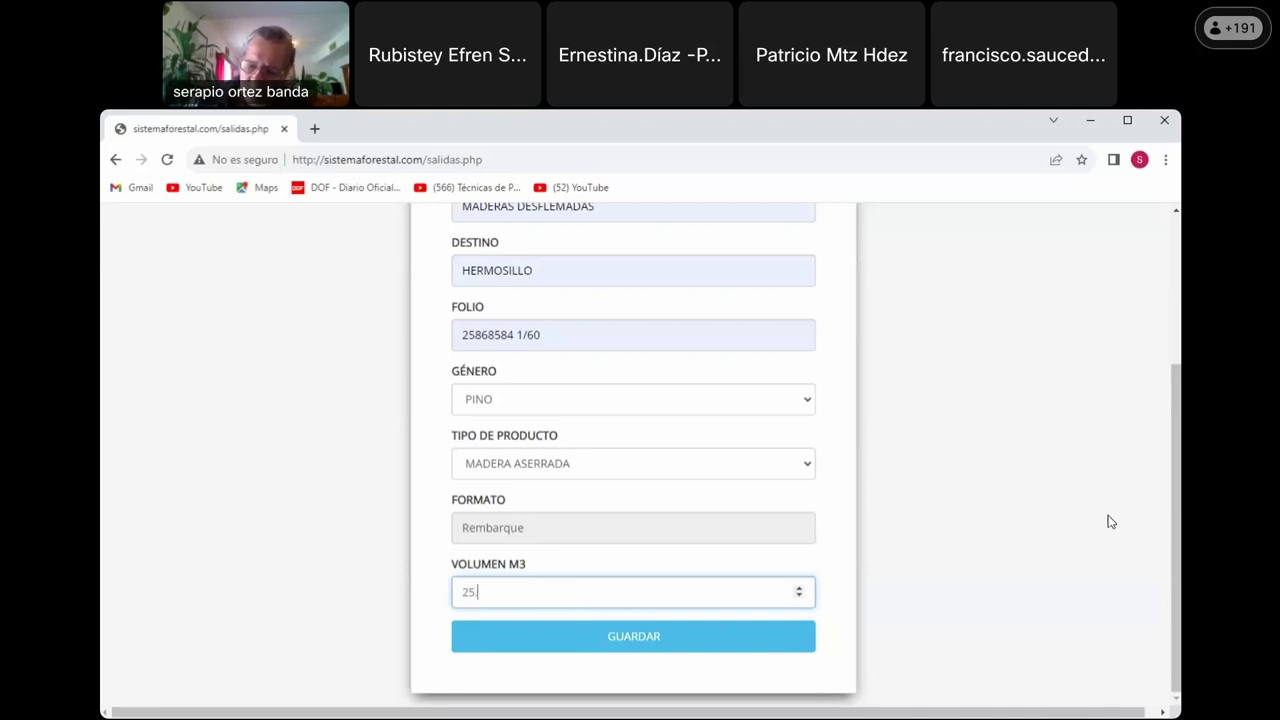
type("500")
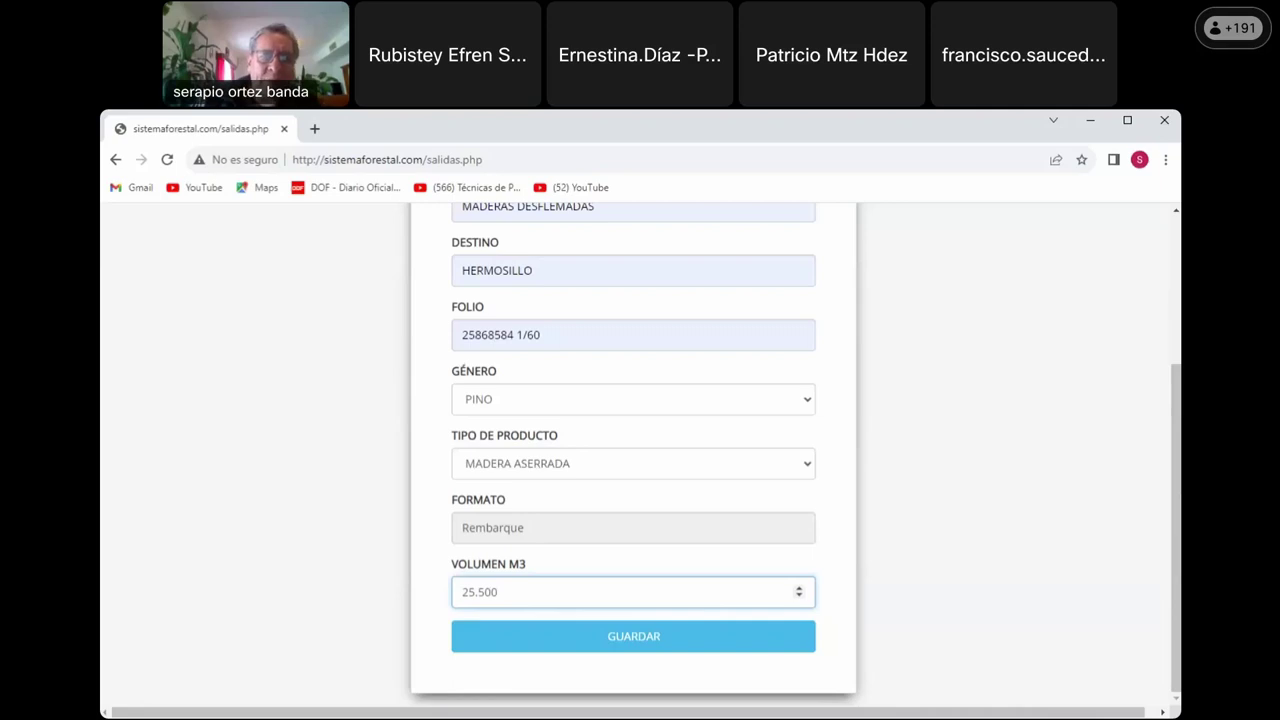
left_click(625, 648)
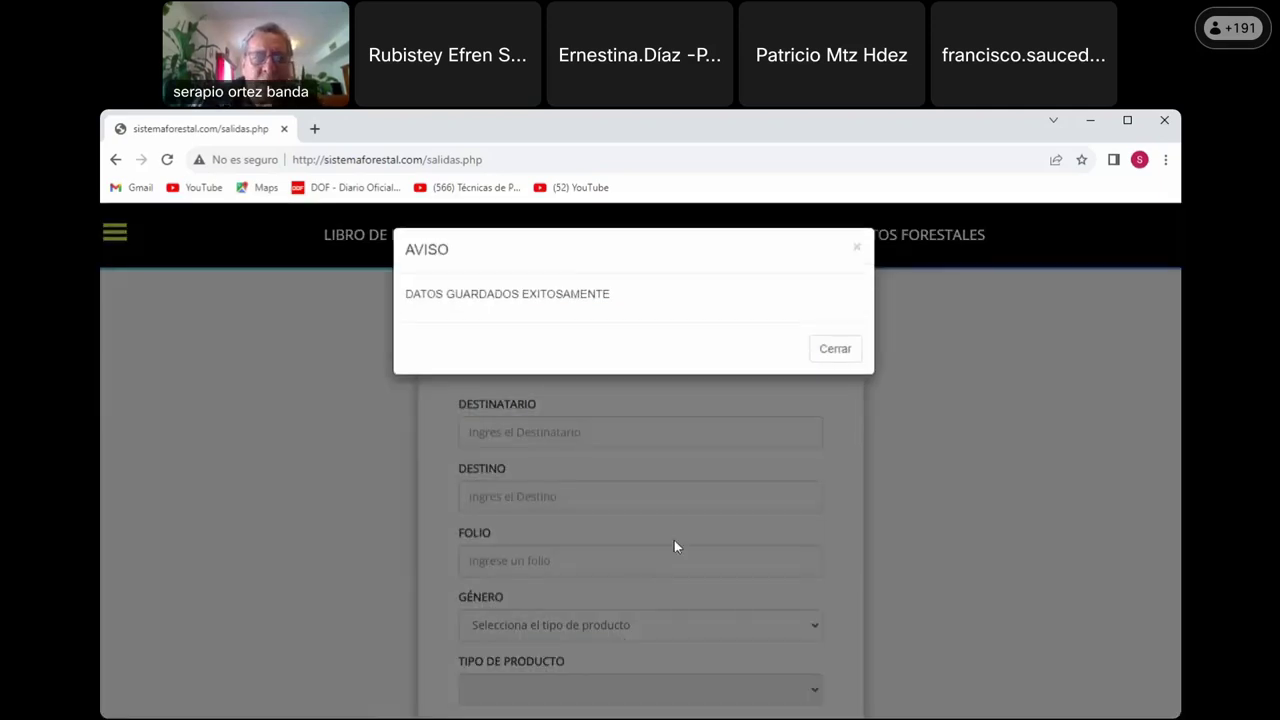
left_click(840, 352)
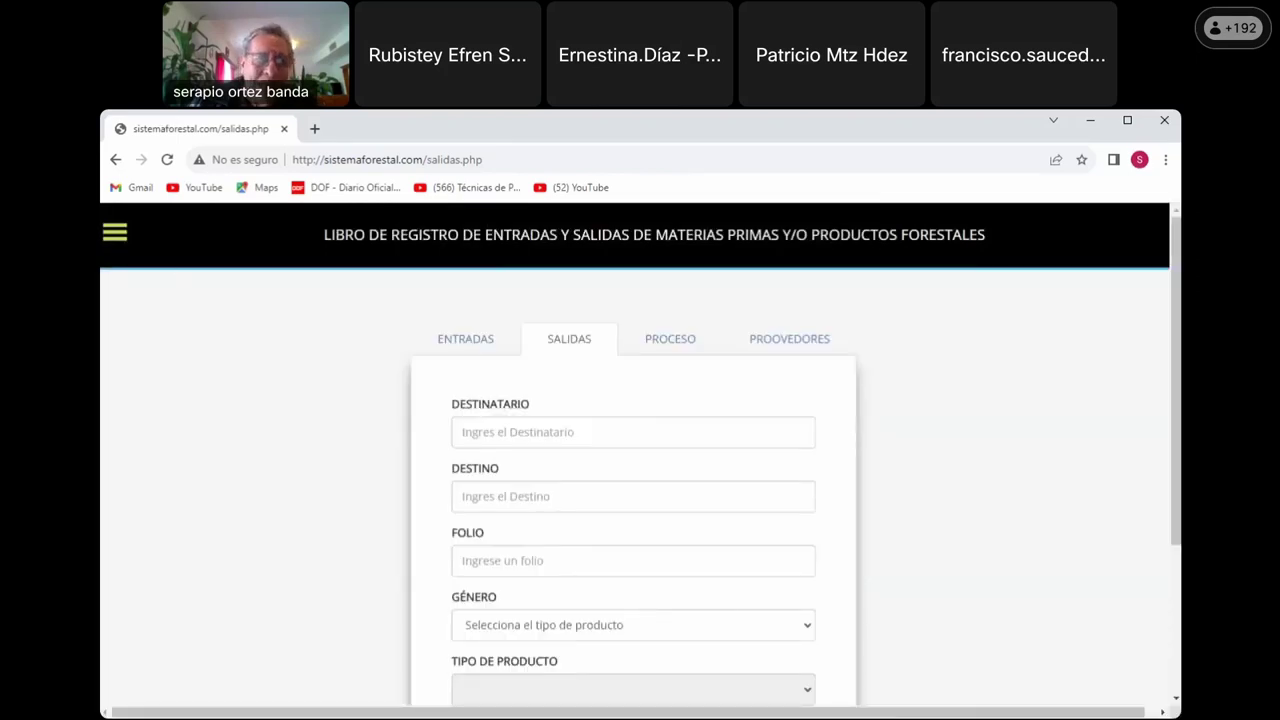
Check the saved sawn pine exit in the balance and close the balance after viewing.
left_click(114, 234)
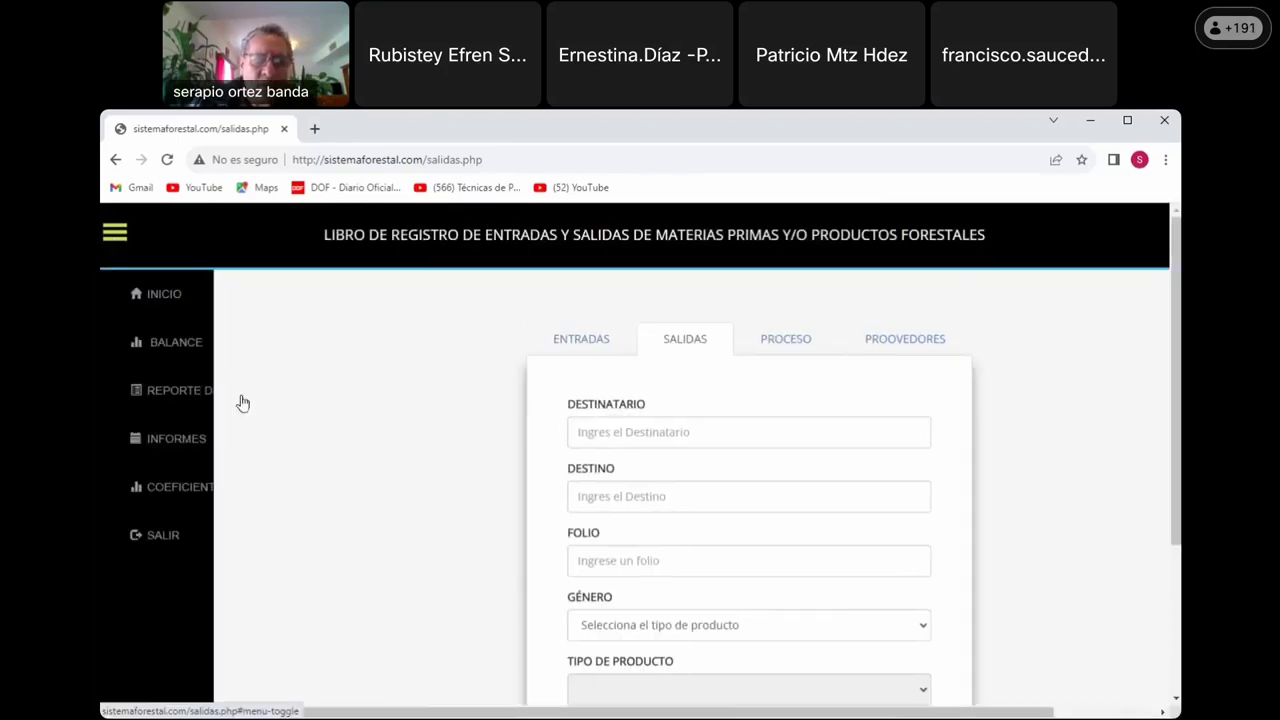
left_click(176, 342)
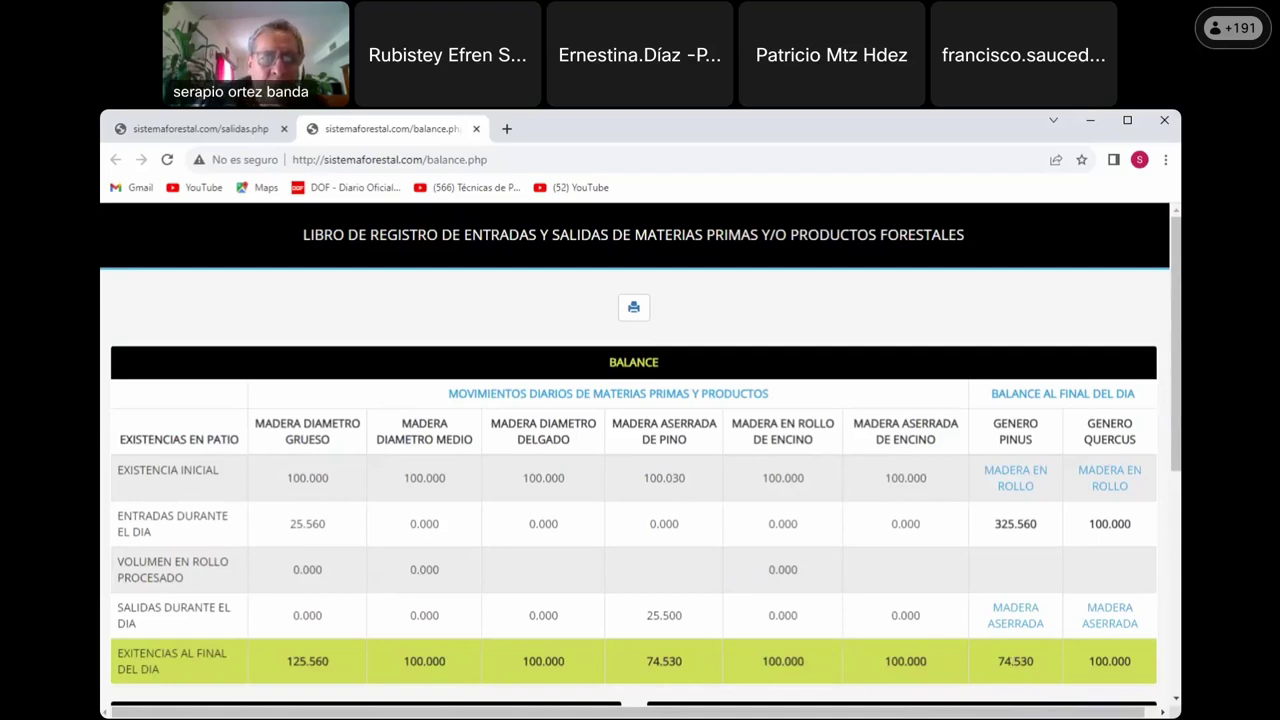
left_click(477, 130)
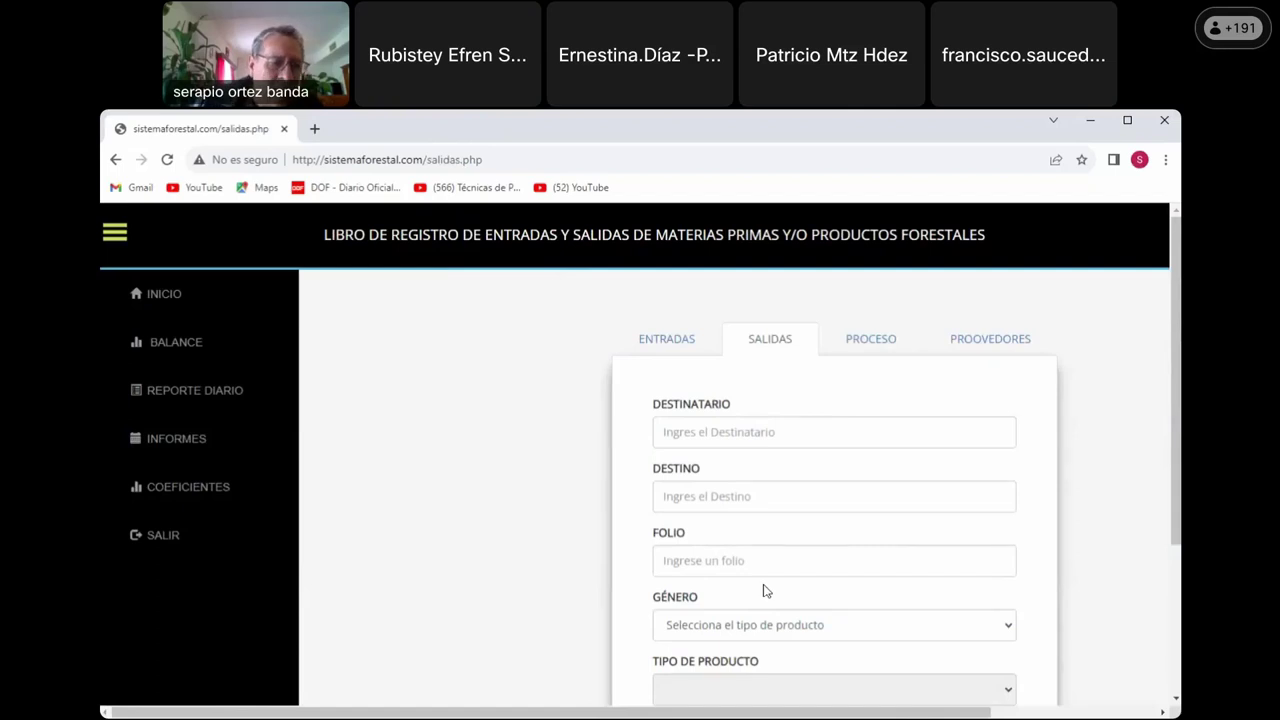
Open the period reports page and configure an ENTRADAS report for the genus PINO.
left_click(177, 446)
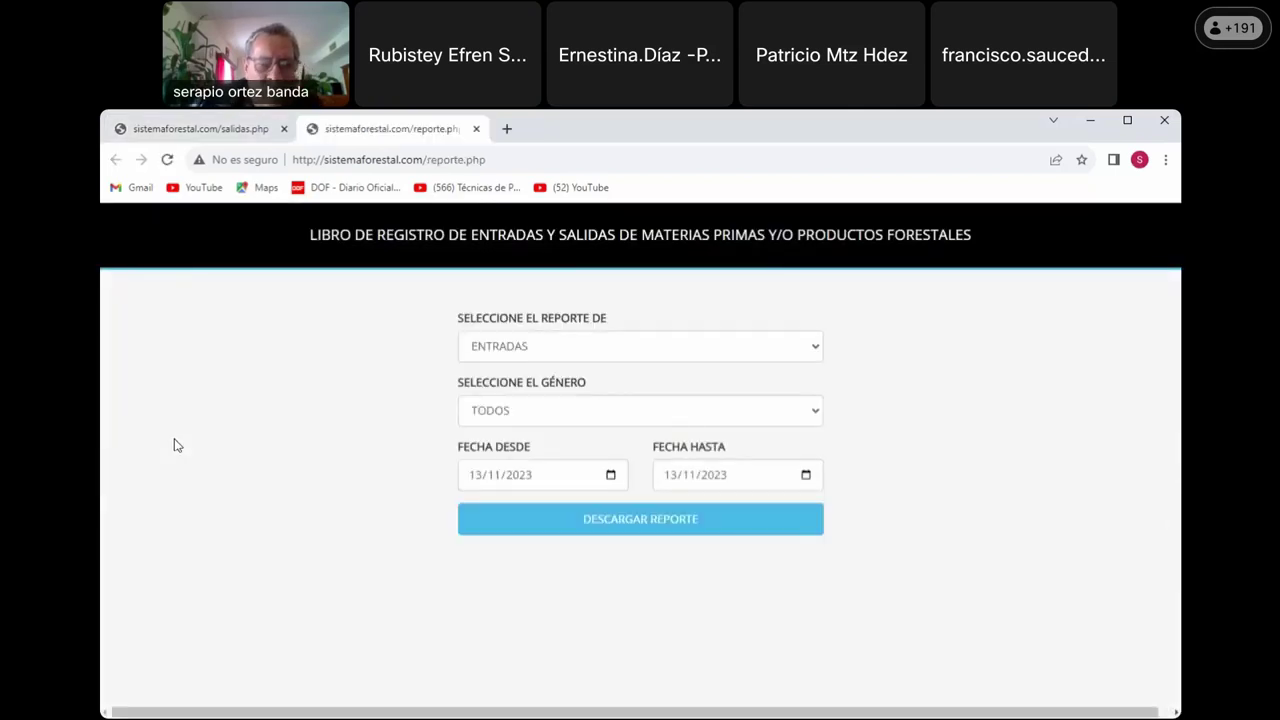
left_click(810, 350)
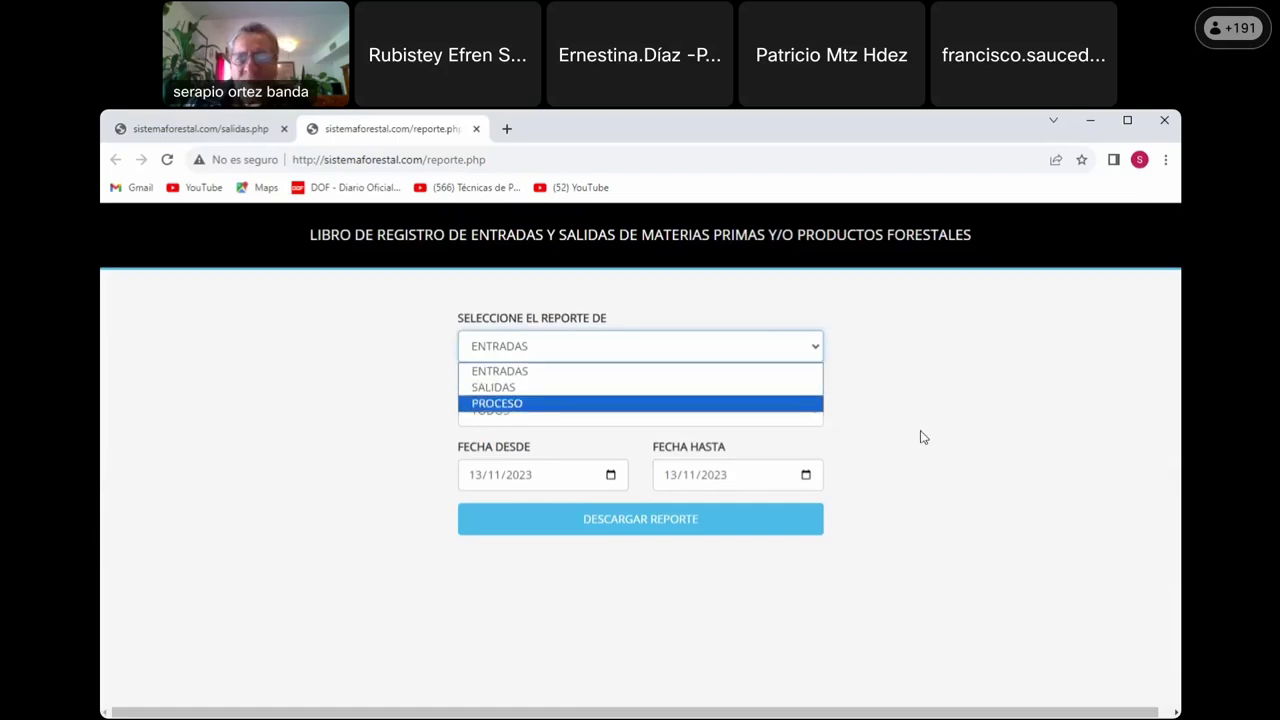
left_click(538, 350)
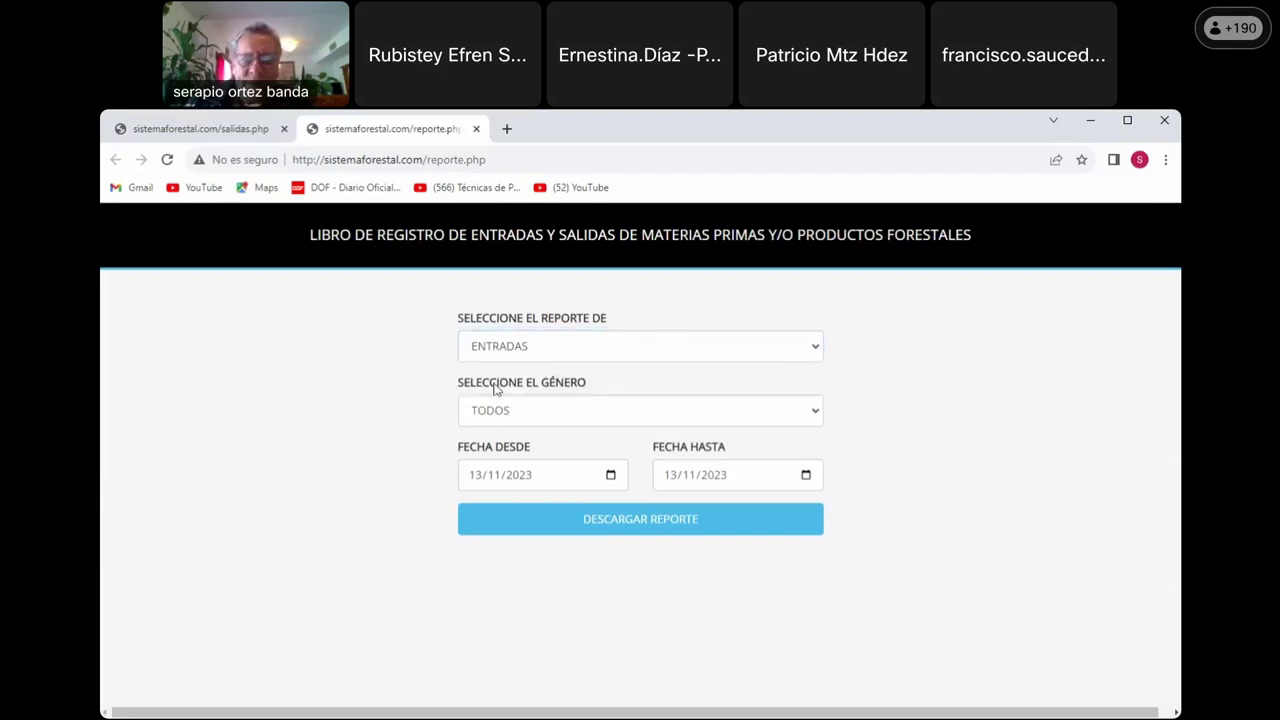
left_click(810, 418)
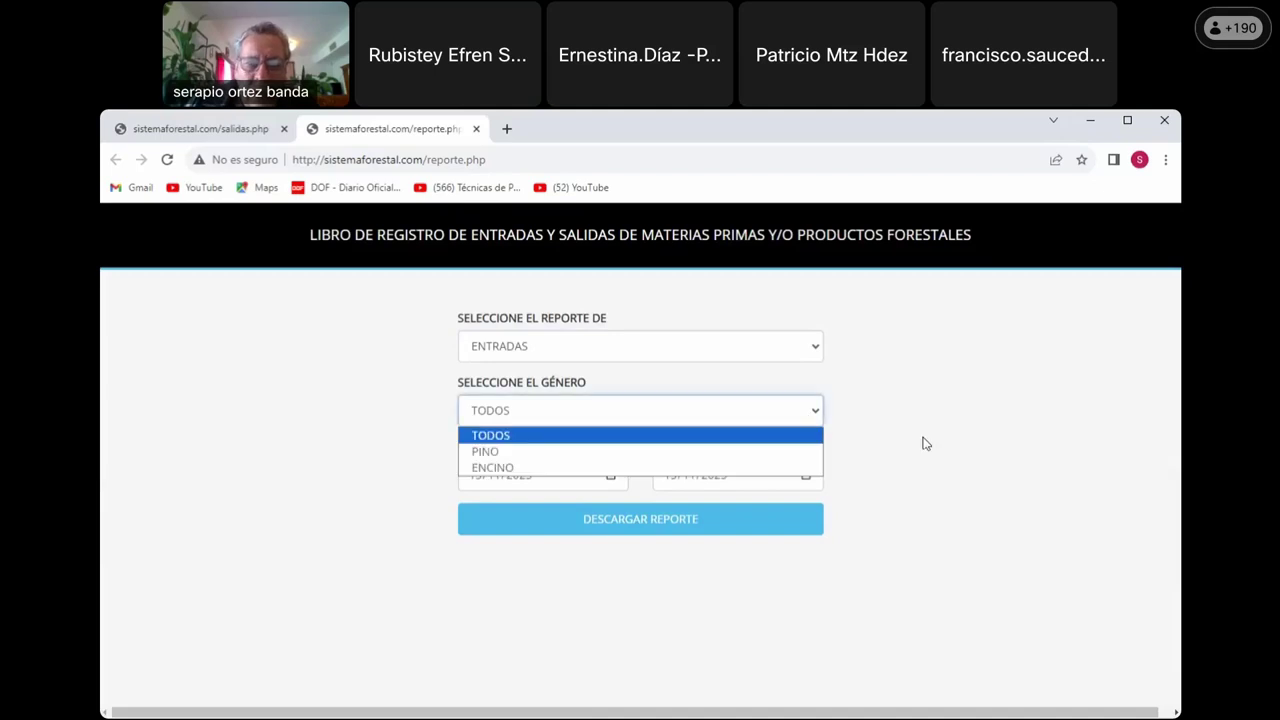
left_click(505, 456)
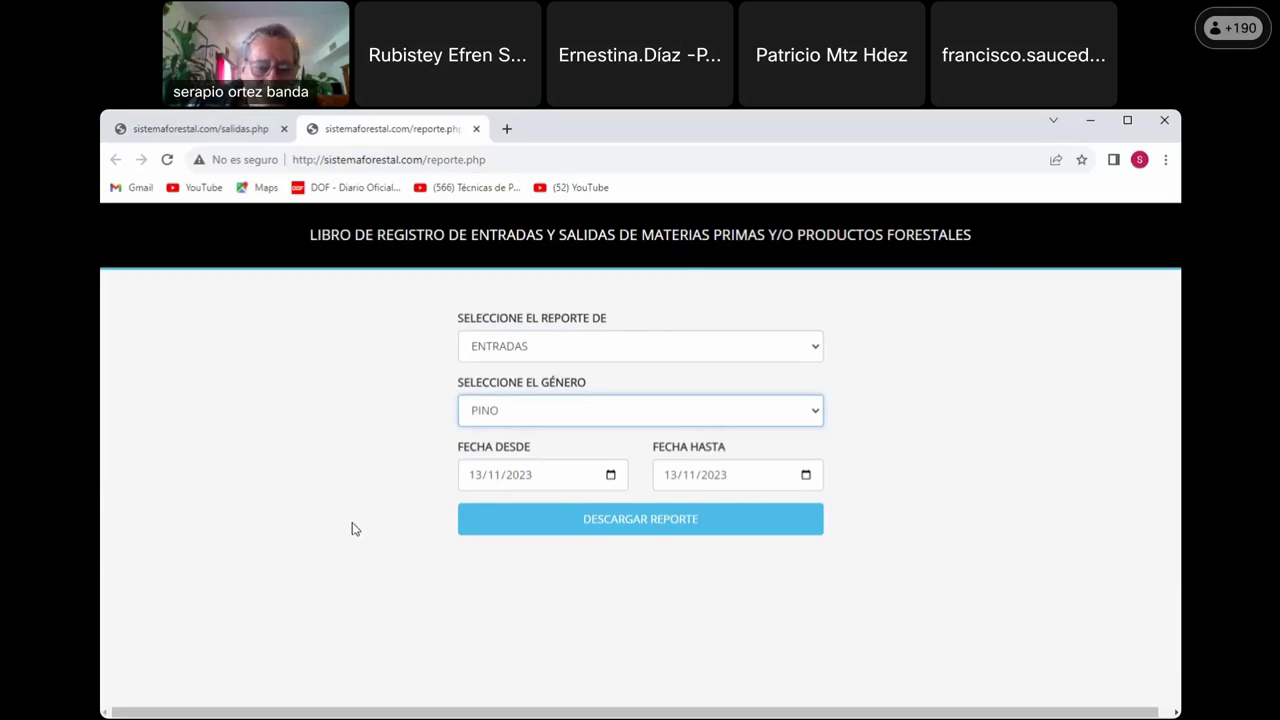
left_click(640, 526)
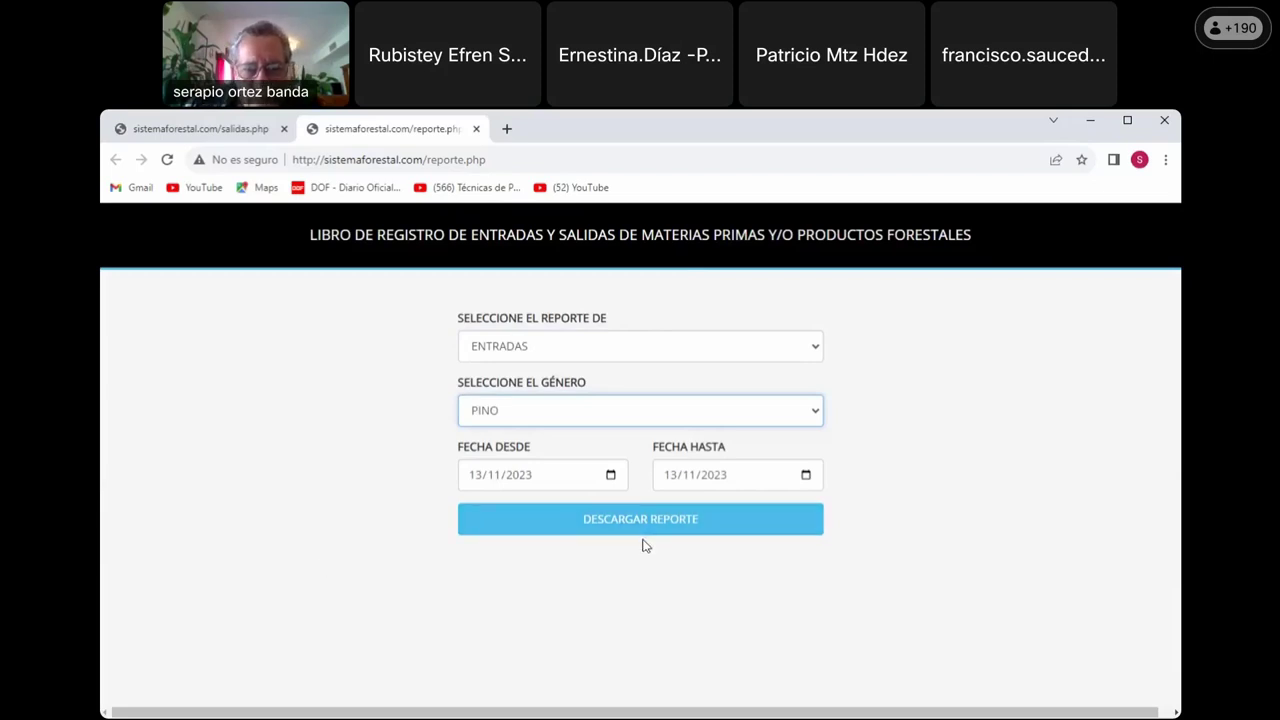
Set the report's start date to 01/01/2023 and download the report.
left_click(610, 475)
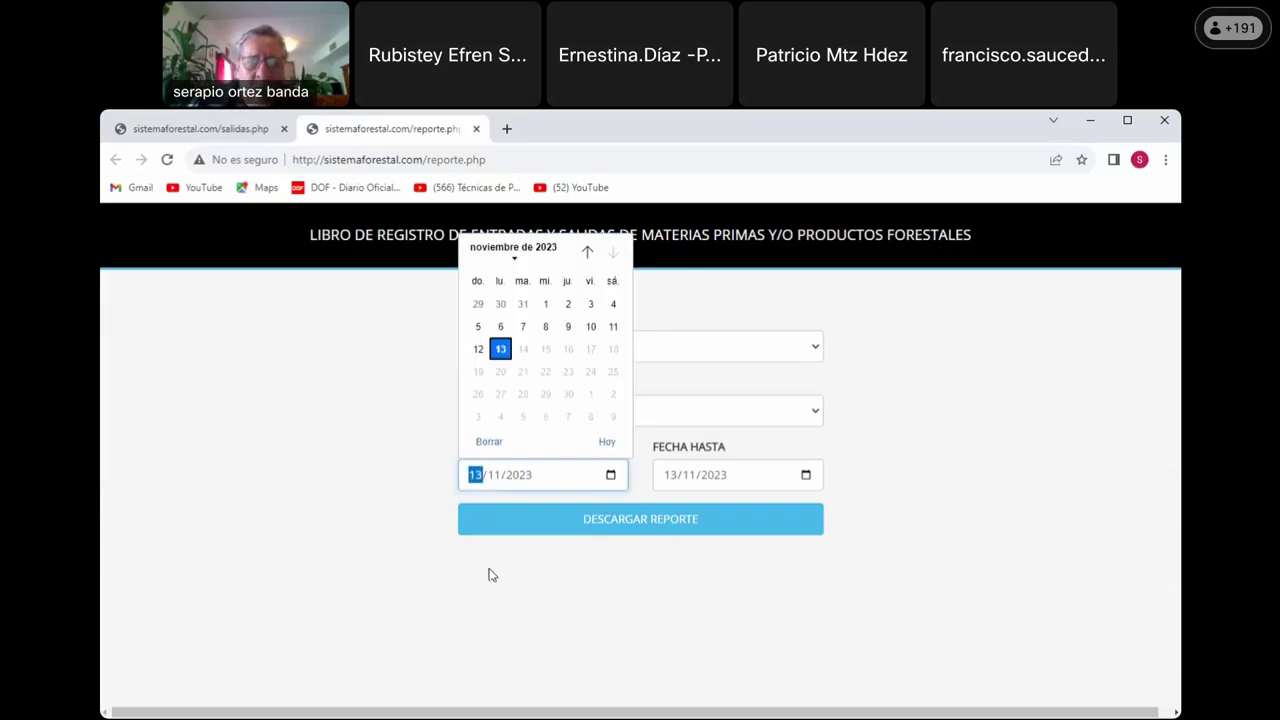
left_click(587, 252)
left_click(587, 252)
left_click(587, 252)
left_click(587, 252)
left_click(587, 252)
left_click(587, 252)
left_click(587, 252)
left_click(587, 252)
left_click(587, 252)
left_click(587, 252)
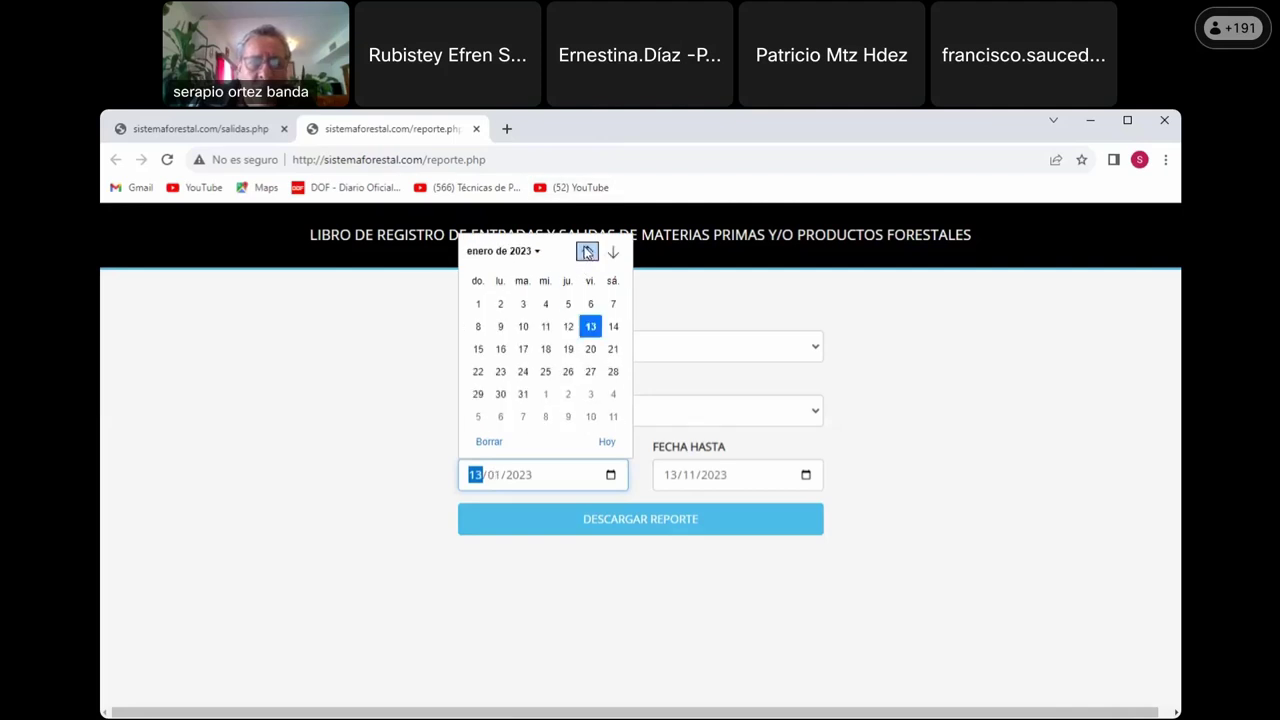
left_click(478, 307)
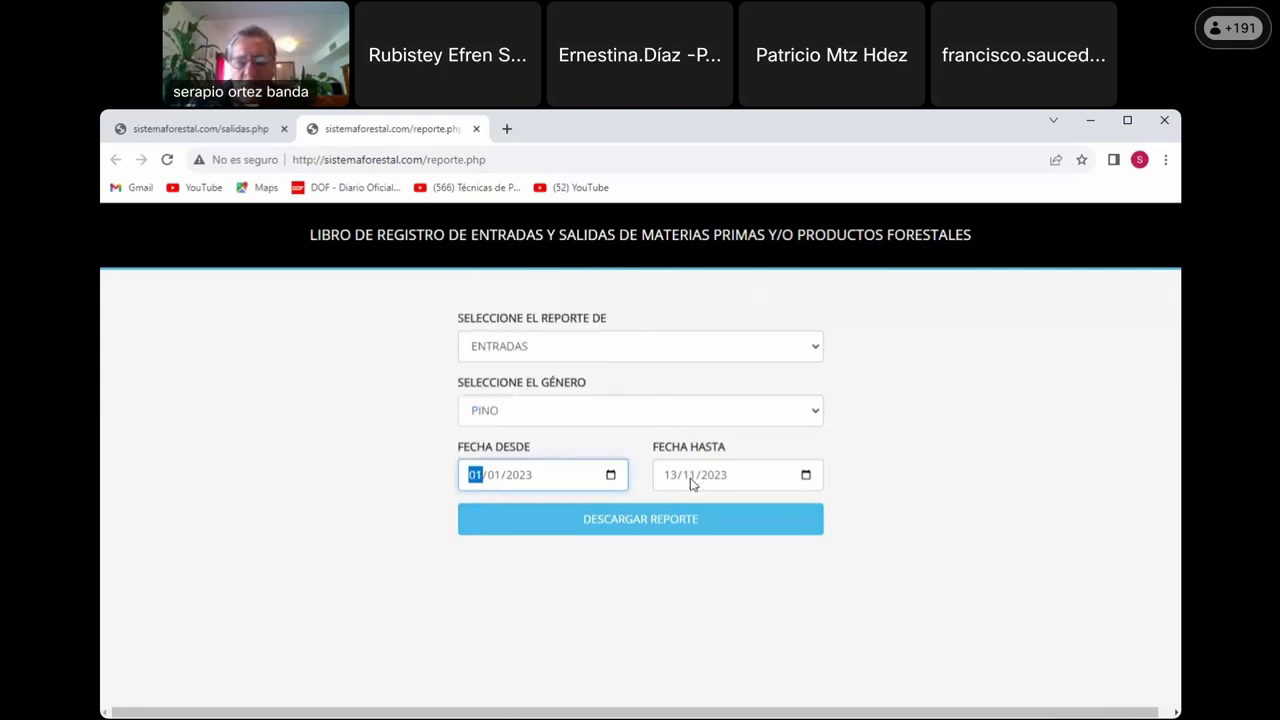
left_click(645, 524)
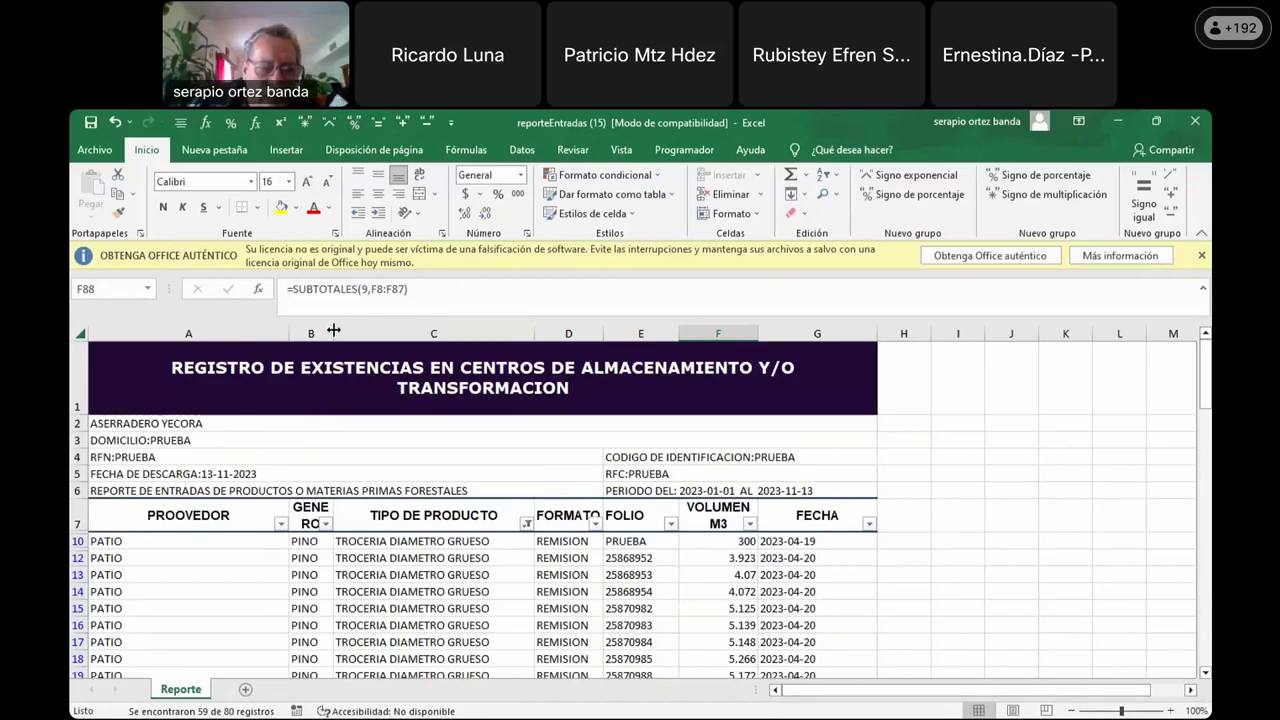
In the downloaded entries report in Excel, widen the GENERO column and review the filtered rows down to the volume subtotal.
left_click_drag(334, 330, 367, 333)
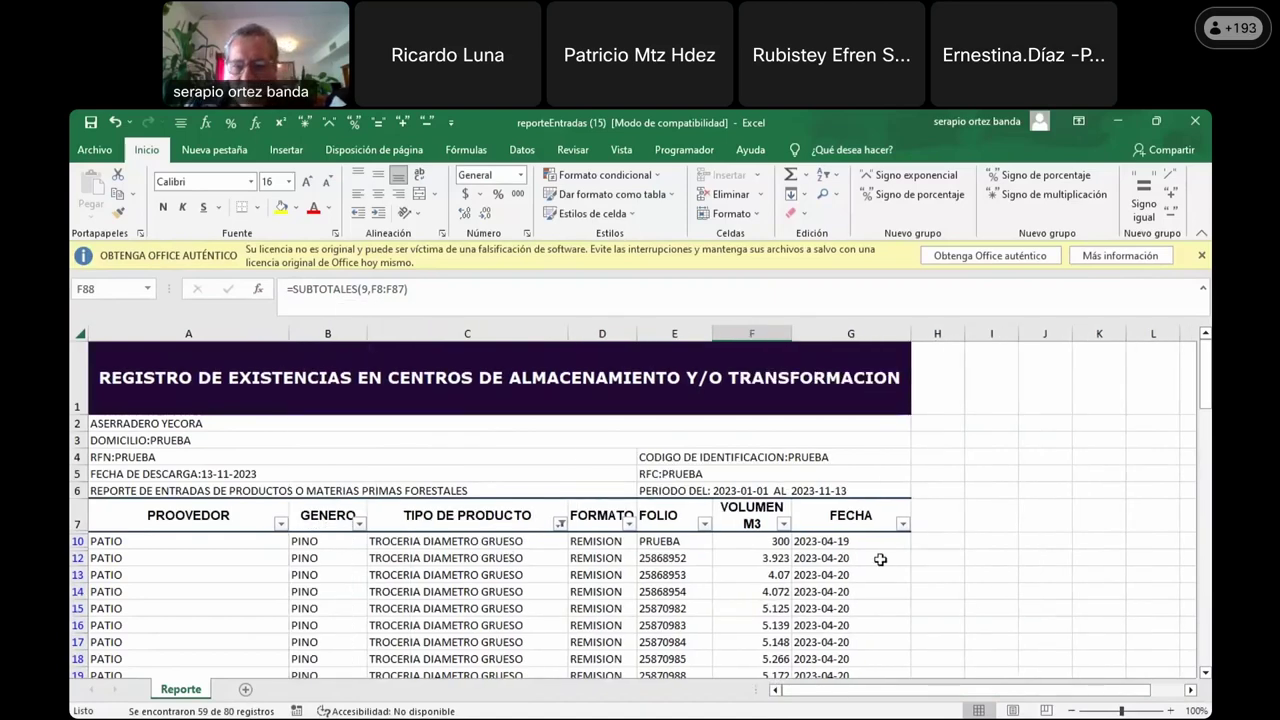
scroll(880, 559, "down", 10)
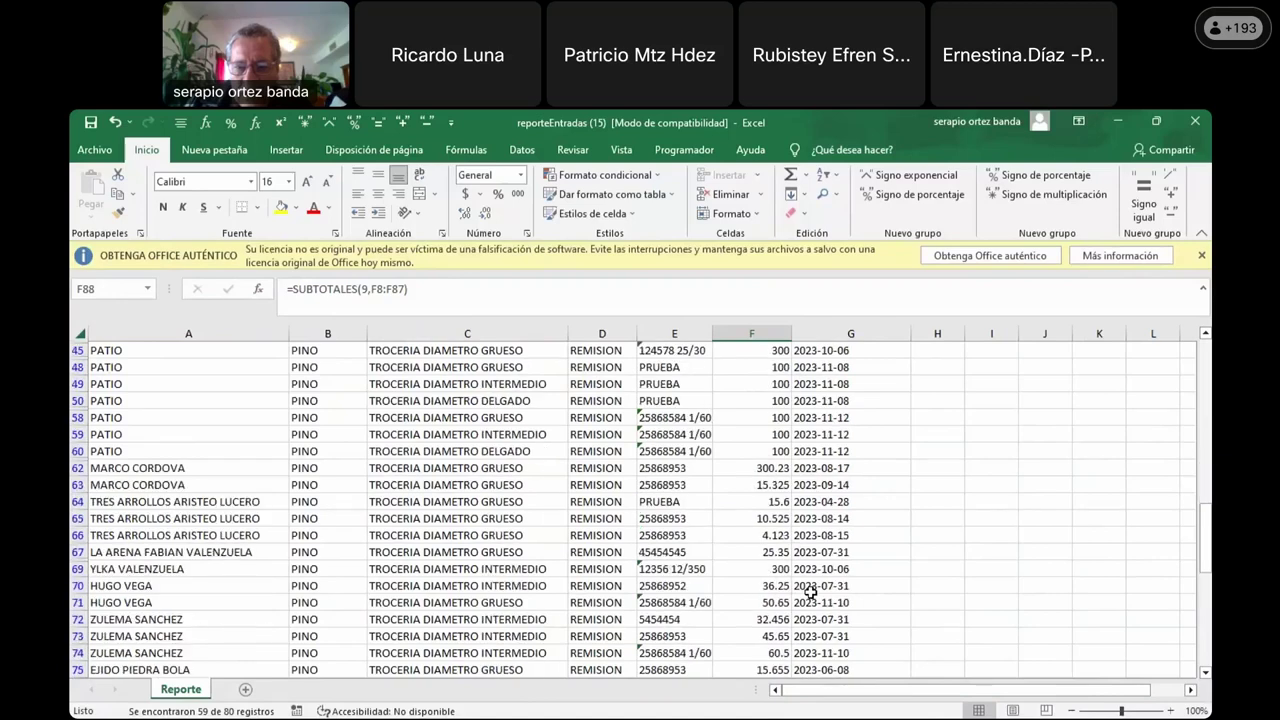
scroll(810, 593, "down", 3)
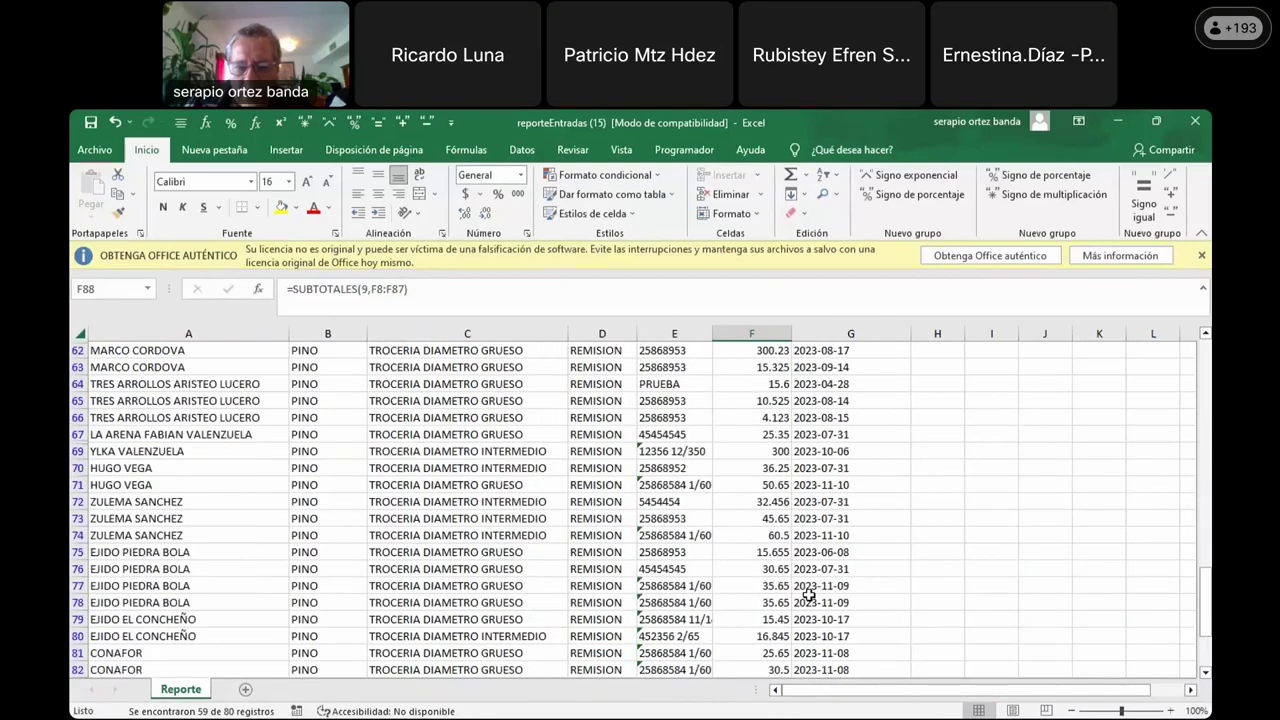
scroll(810, 593, "down", 4)
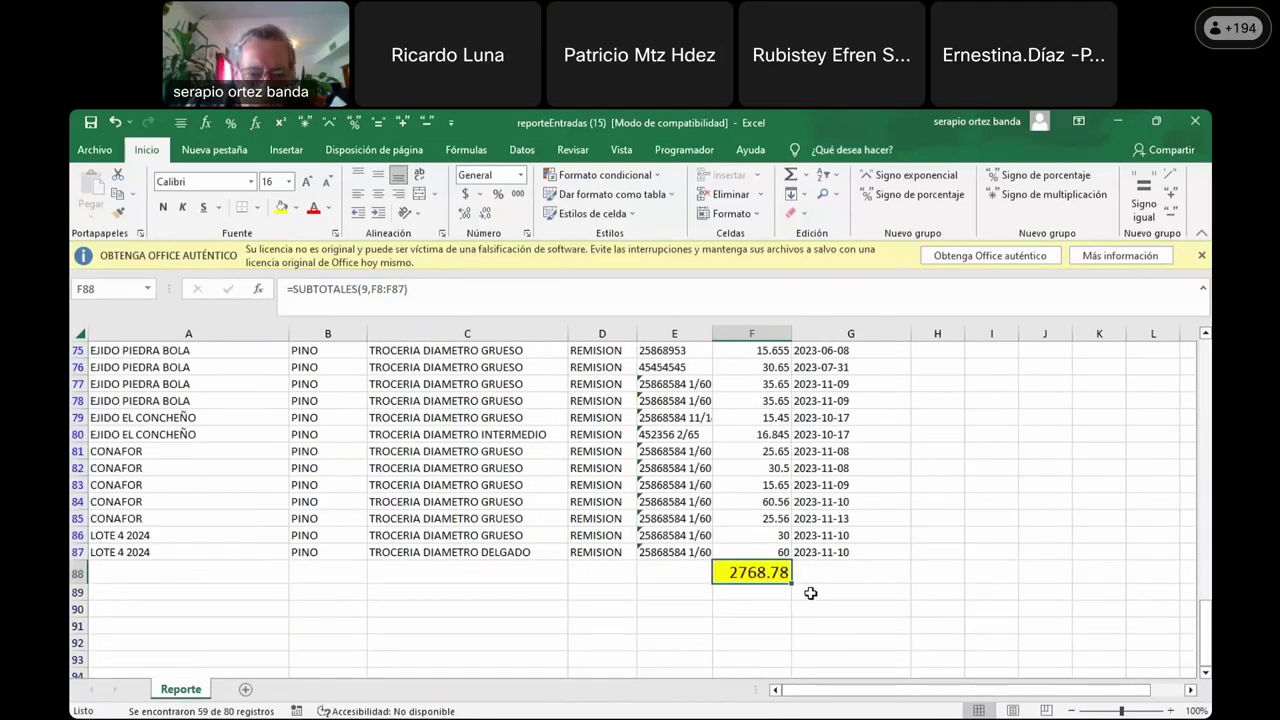
Change the TIPO DE PRODUCTO filter to include all product types, including MADERA ASERRADA.
scroll(810, 593, "up", 12)
scroll(800, 577, "up", 8)
scroll(716, 524, "down", 1)
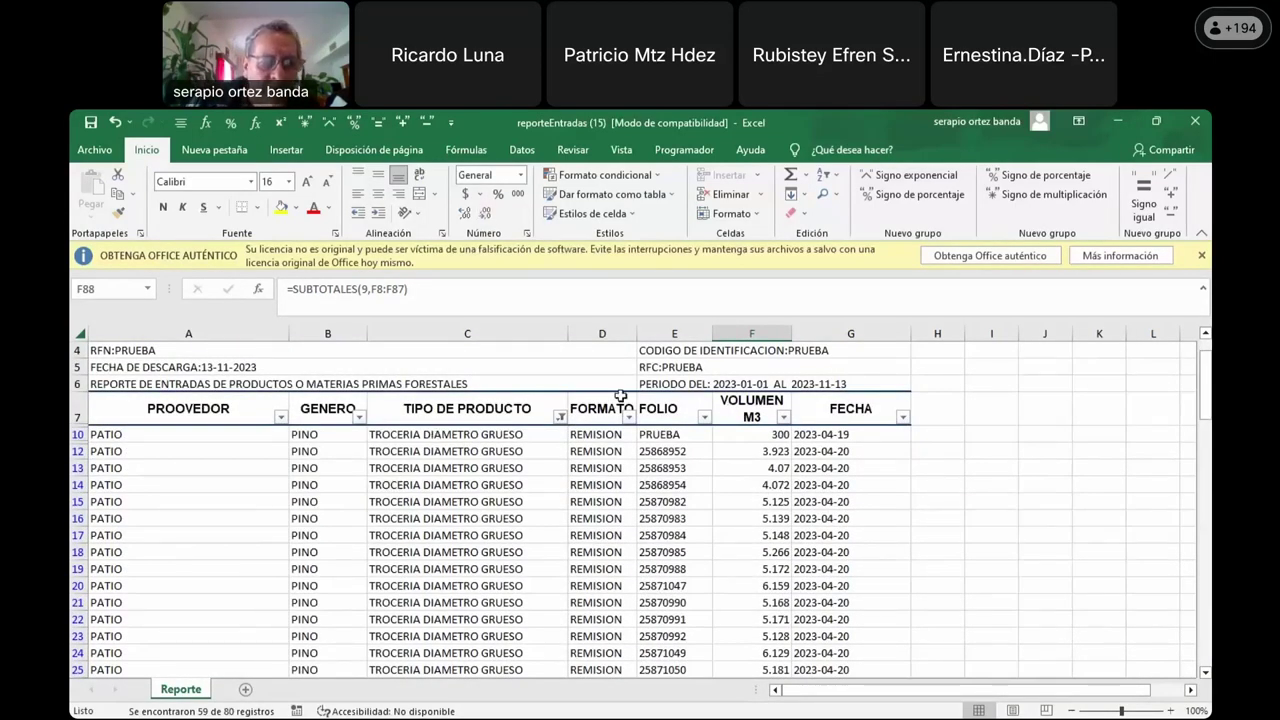
left_click(560, 418)
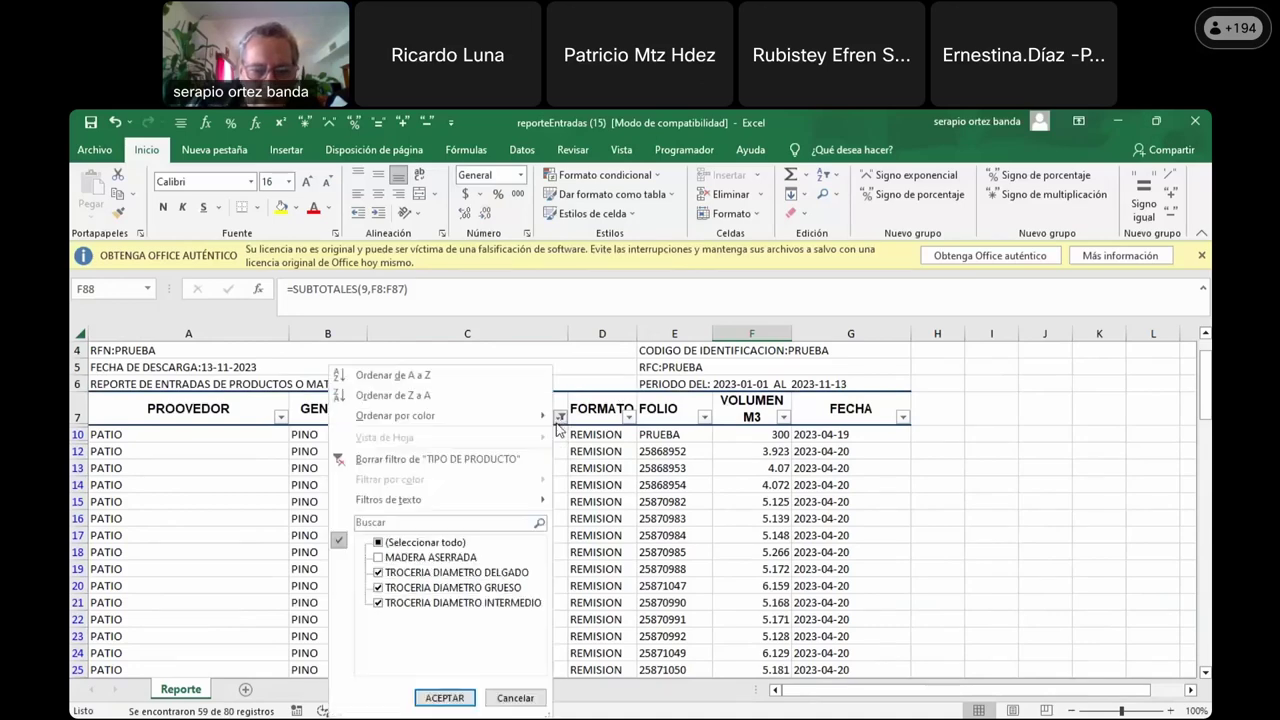
left_click(378, 542)
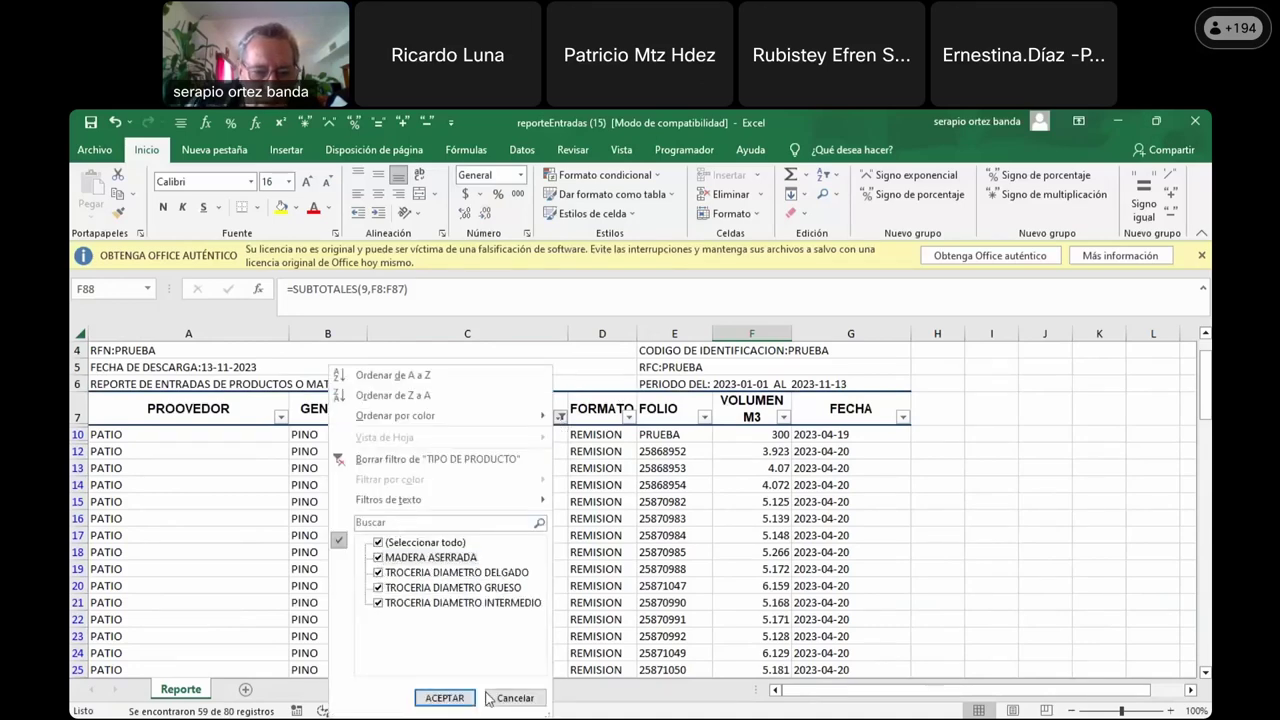
left_click(445, 698)
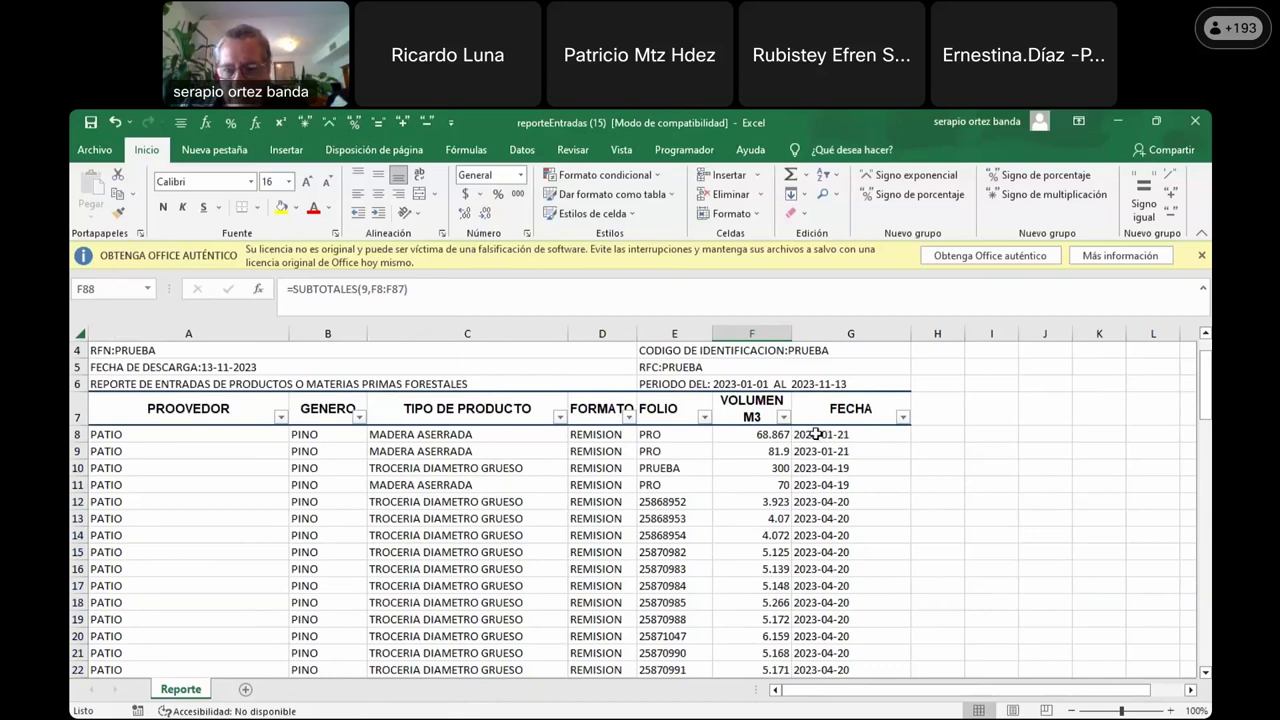
Examine the unfiltered entry rows and the volume subtotal below them, and return to the table's header.
scroll(814, 480, "up", 1)
scroll(800, 495, "down", 9)
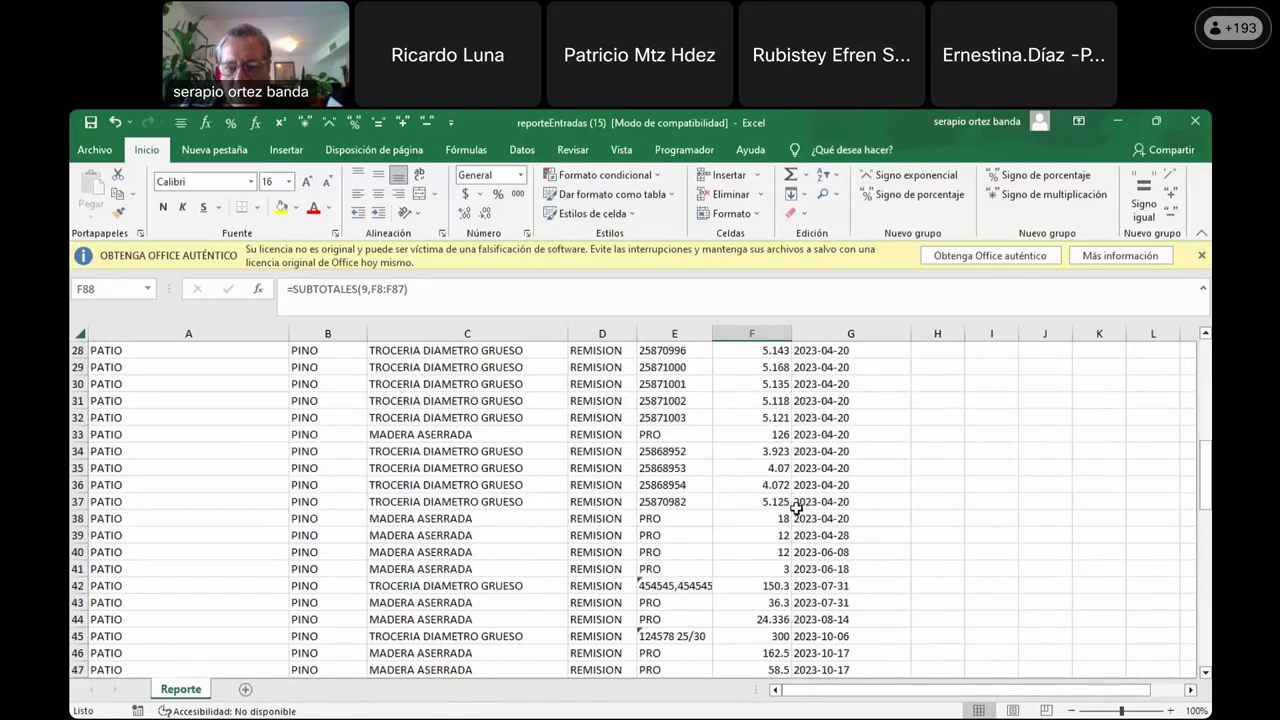
scroll(795, 509, "down", 20)
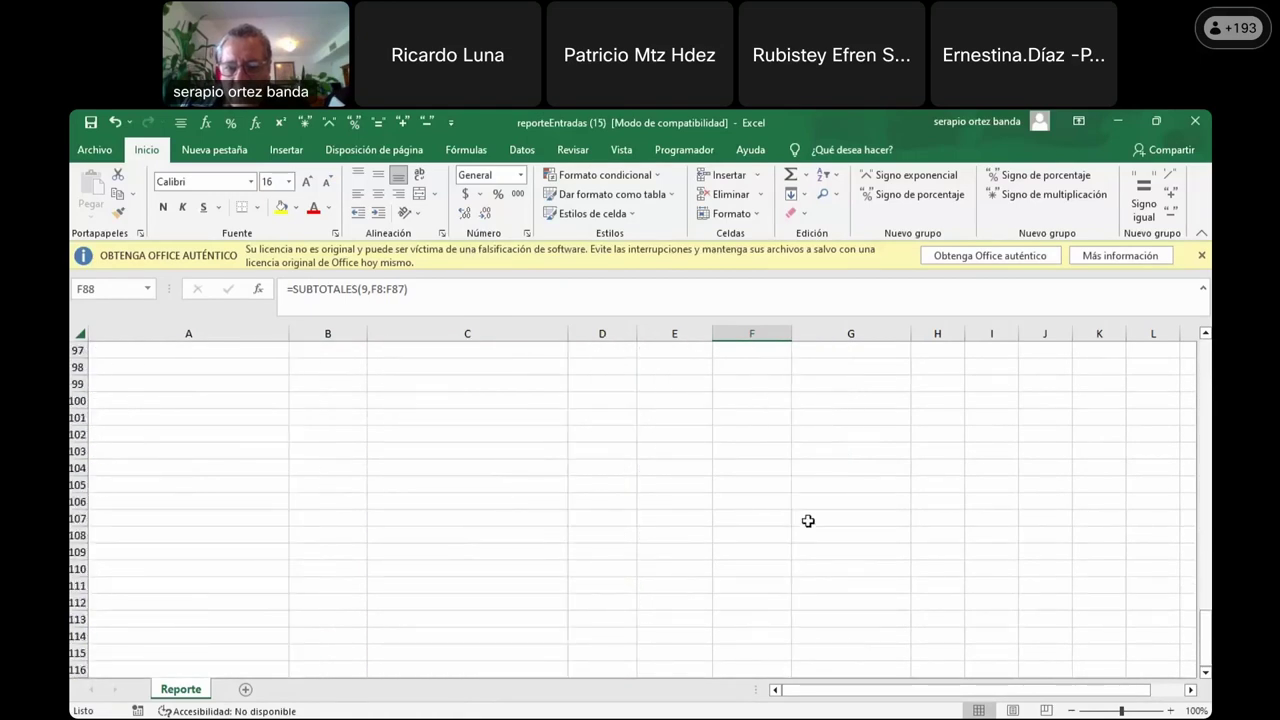
scroll(808, 520, "up", 5)
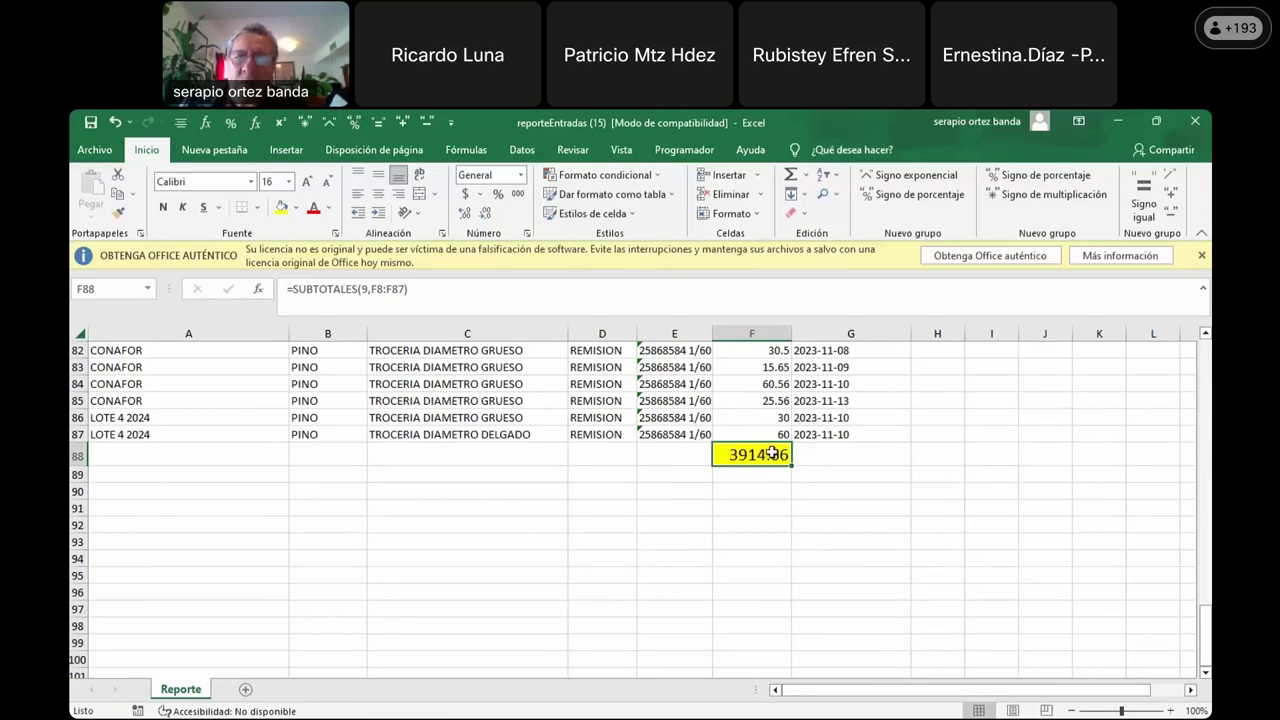
scroll(600, 540, "up", 2)
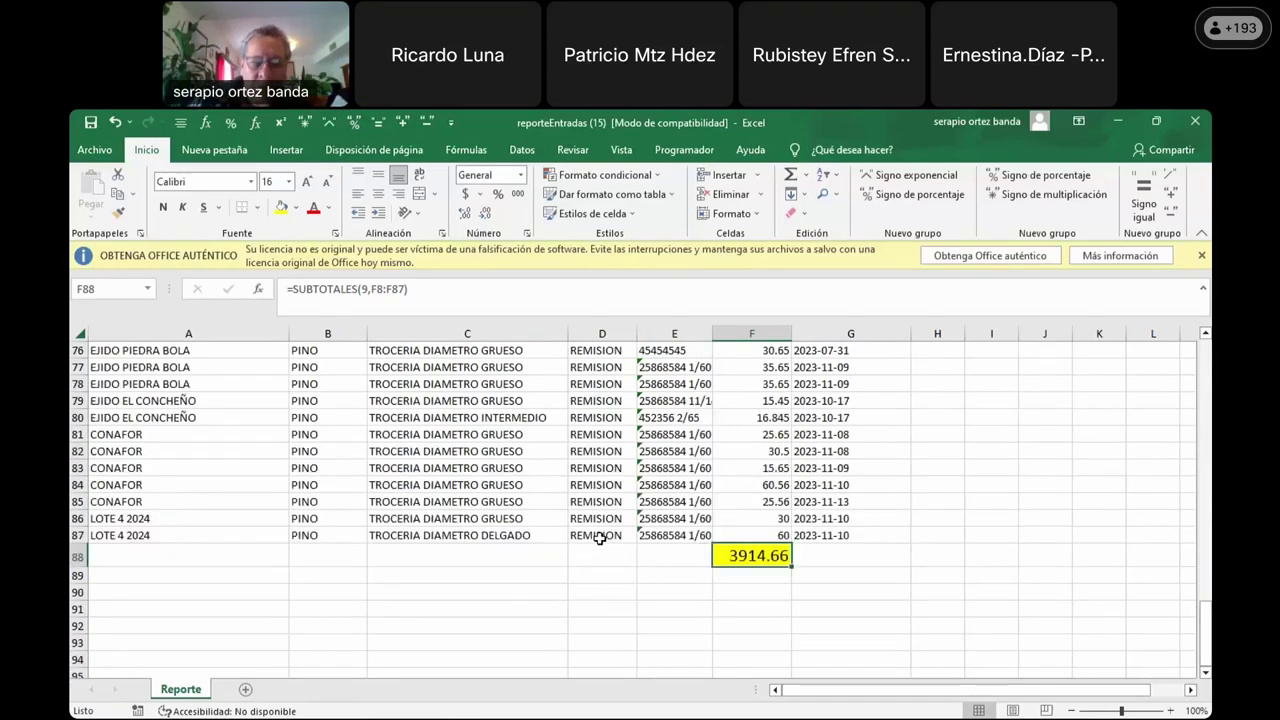
scroll(600, 538, "up", 20)
scroll(560, 530, "up", 3)
scroll(478, 456, "down", 2)
scroll(474, 451, "up", 1)
scroll(474, 451, "down", 1)
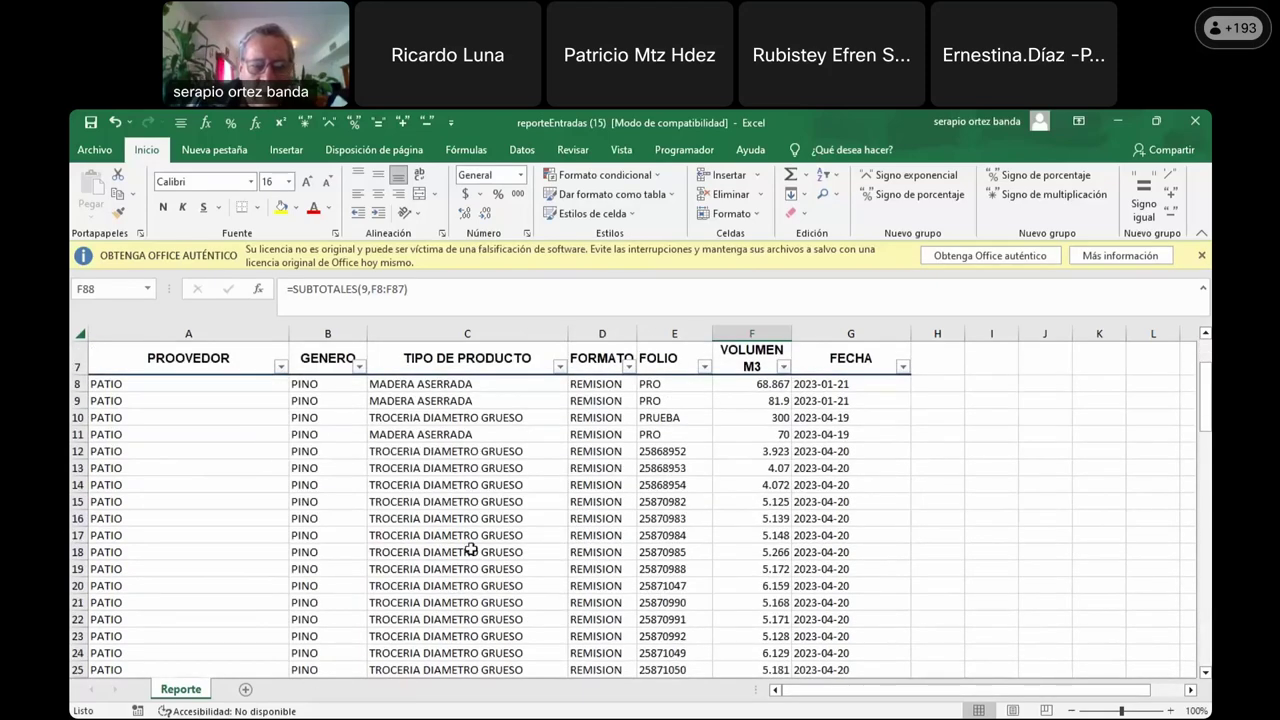
Filter TIPO DE PRODUCTO to only TROCERIA DIAMETRO DELGADO, TROCERIA DIAMETRO GRUESO and TROCERIA DIAMETRO INTERMEDIO.
left_click(559, 366)
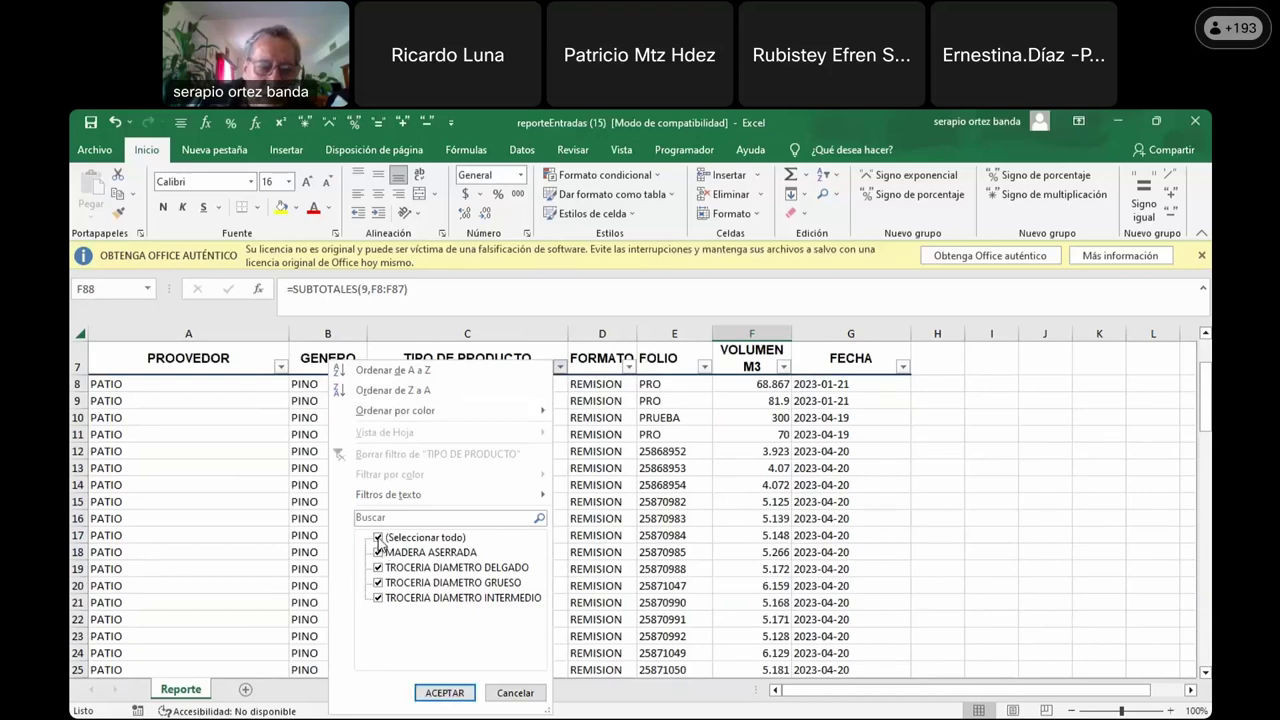
left_click(379, 538)
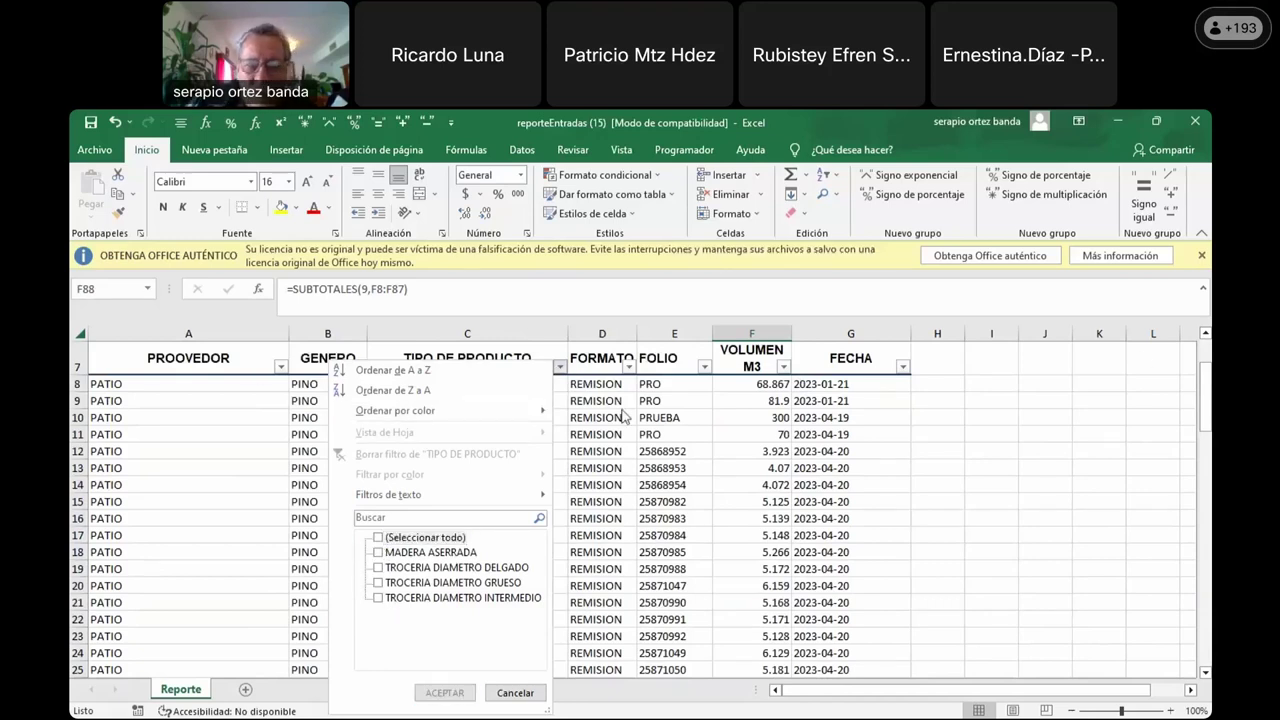
left_click(379, 568)
left_click(378, 583)
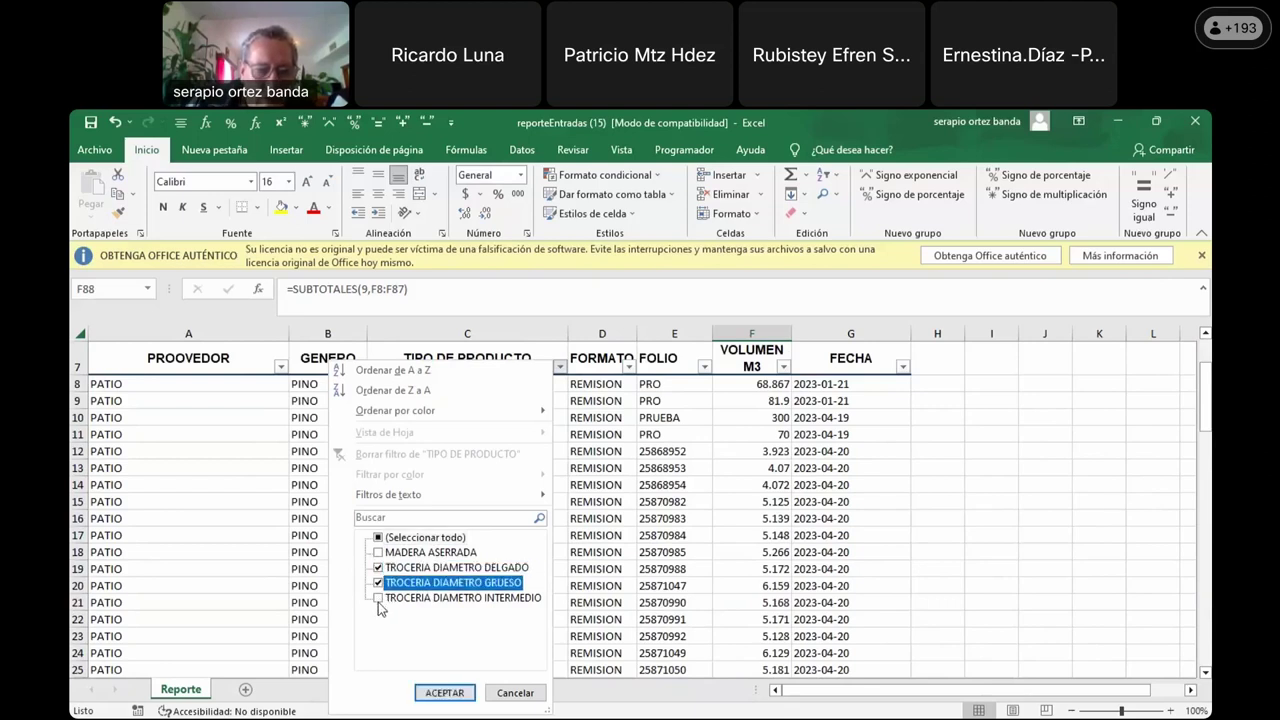
left_click(378, 598)
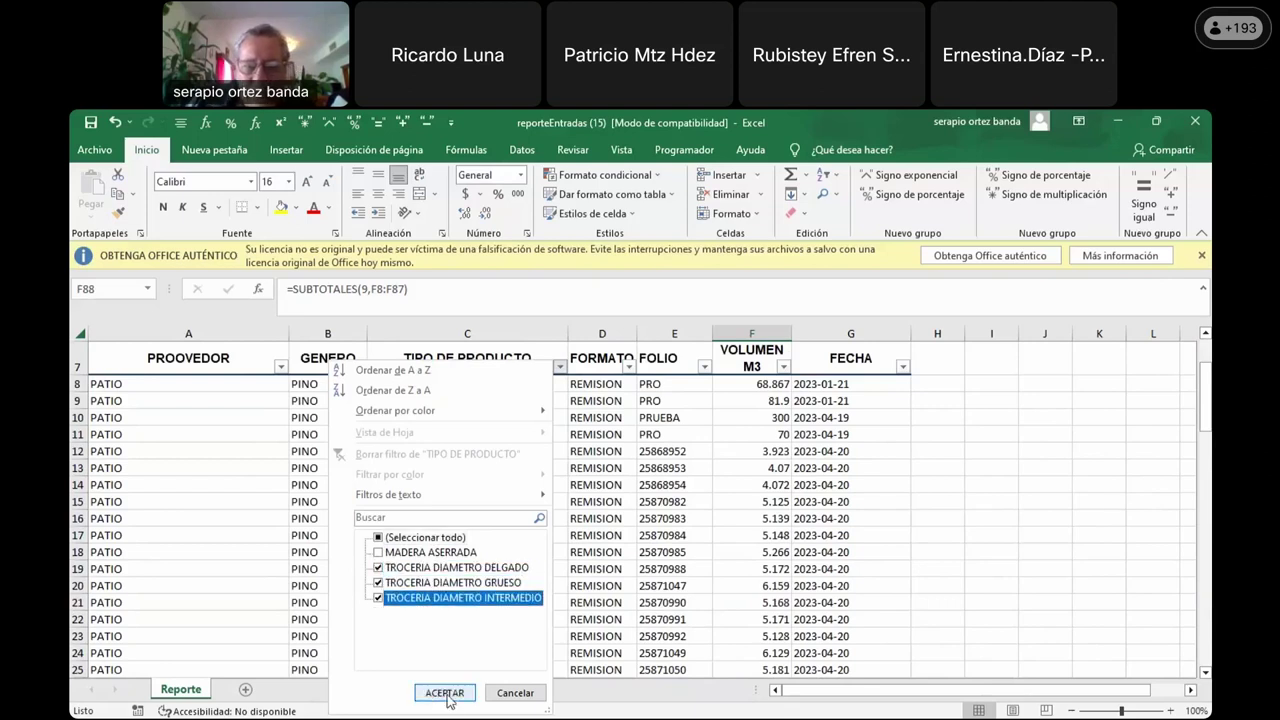
left_click(445, 693)
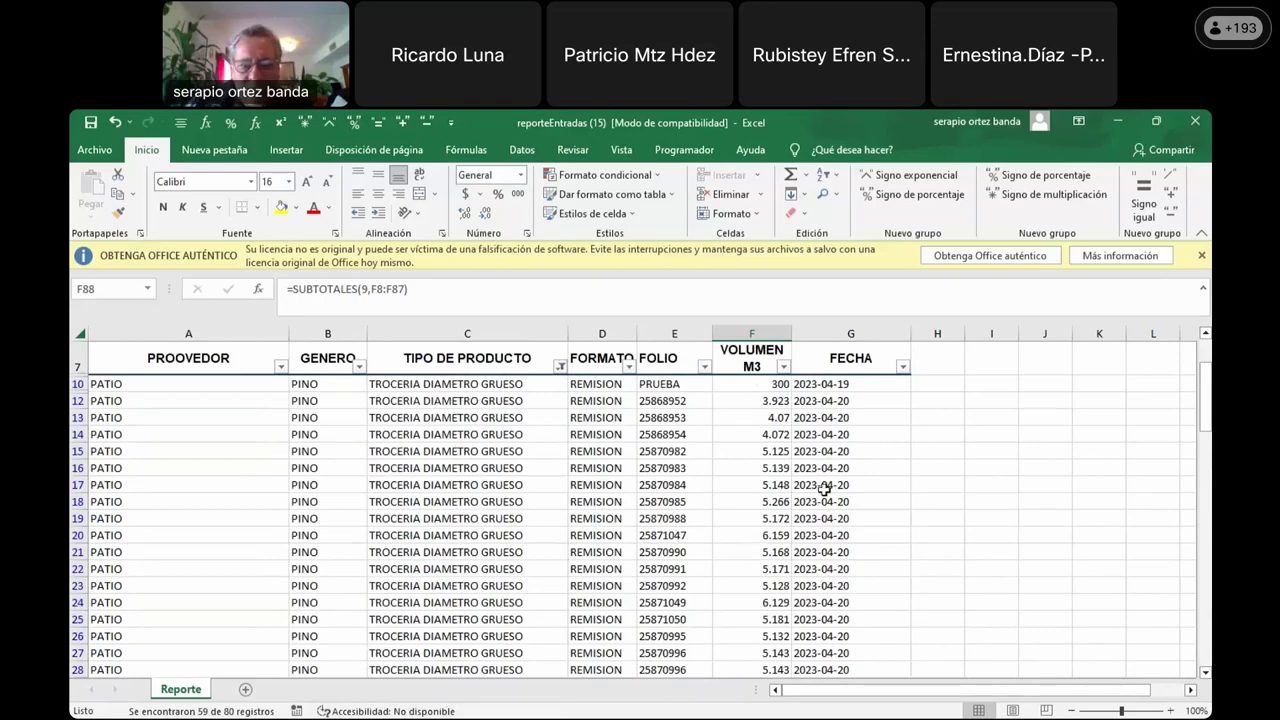
Review the filtered roundwood entries down to the volume subtotal and return to the report's heading.
scroll(780, 485, "down", 15)
scroll(727, 500, "down", 7)
scroll(730, 500, "up", 9)
scroll(734, 499, "down", 6)
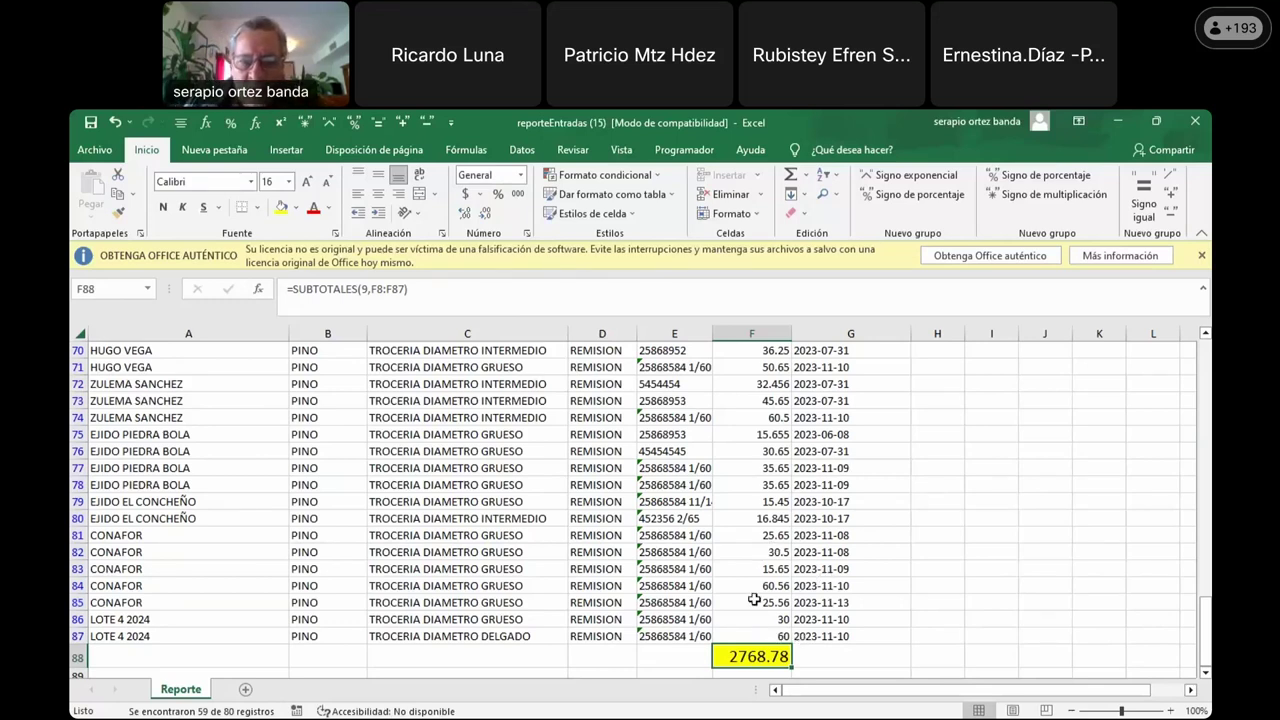
scroll(672, 519, "up", 10)
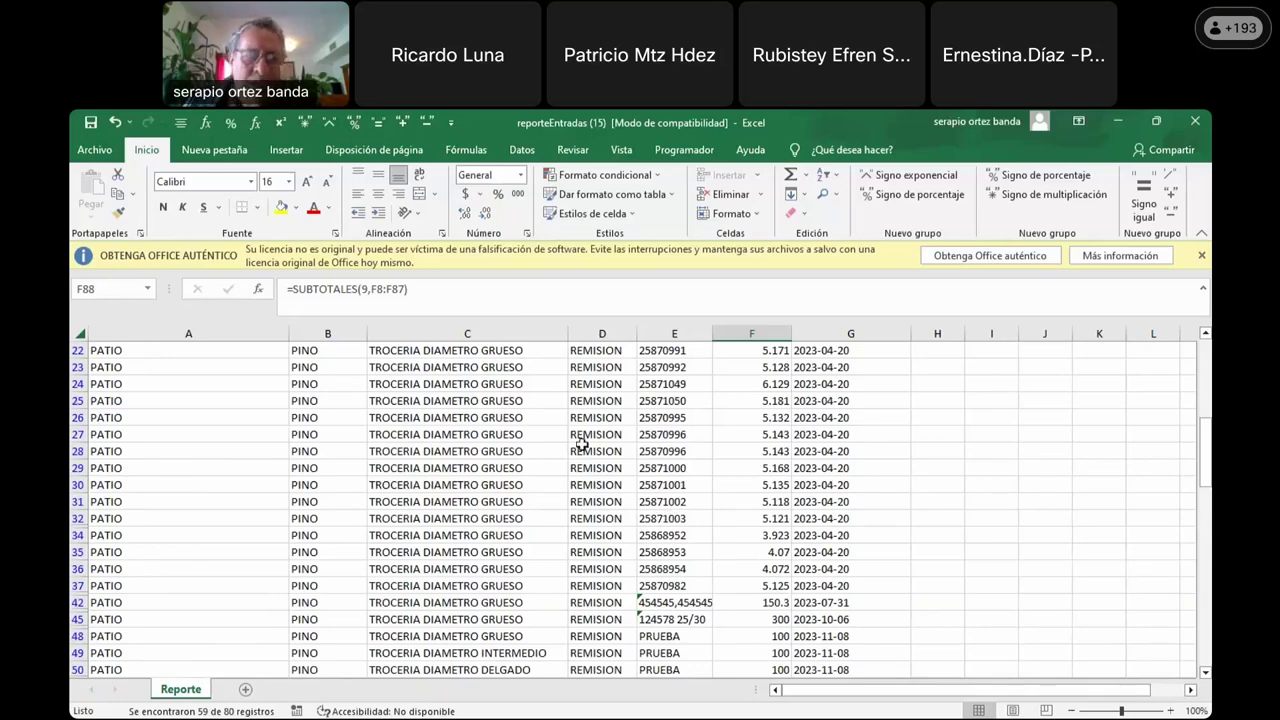
scroll(585, 450, "up", 6)
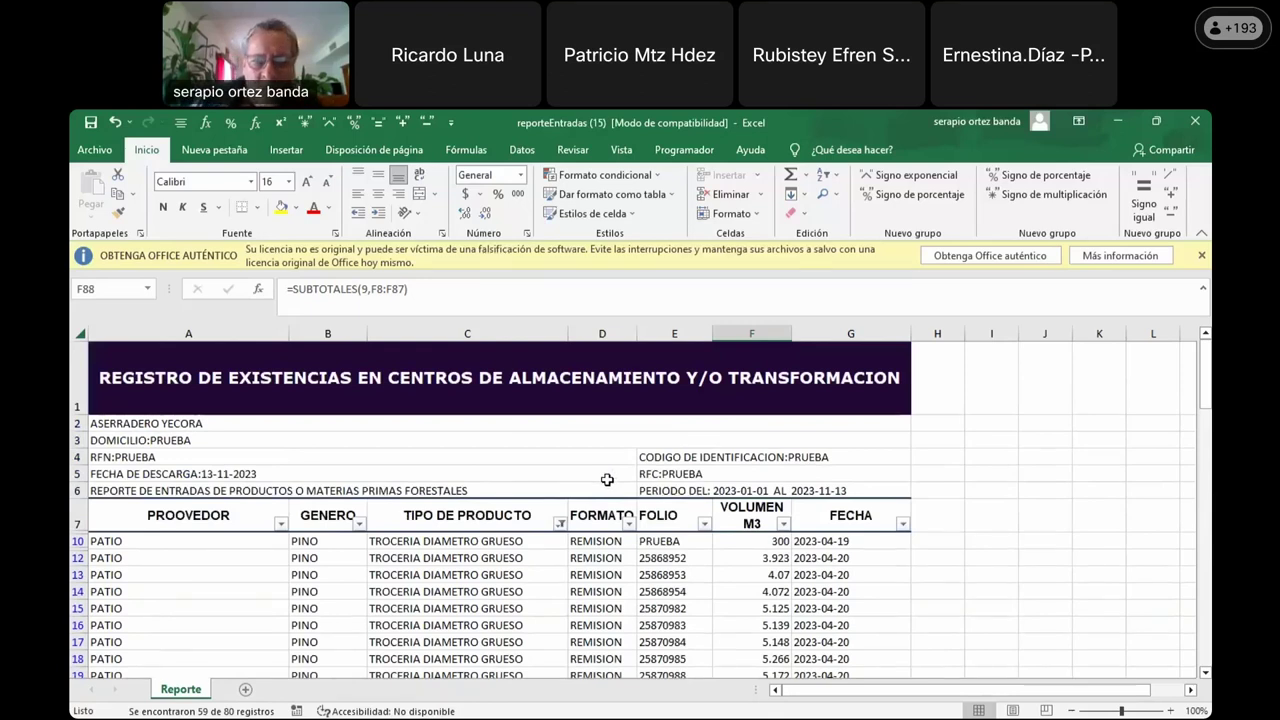
Switch to the forest register in the browser, close the period report page and view the current transformation coefficients under COEFICIENTES.
left_click(981, 437)
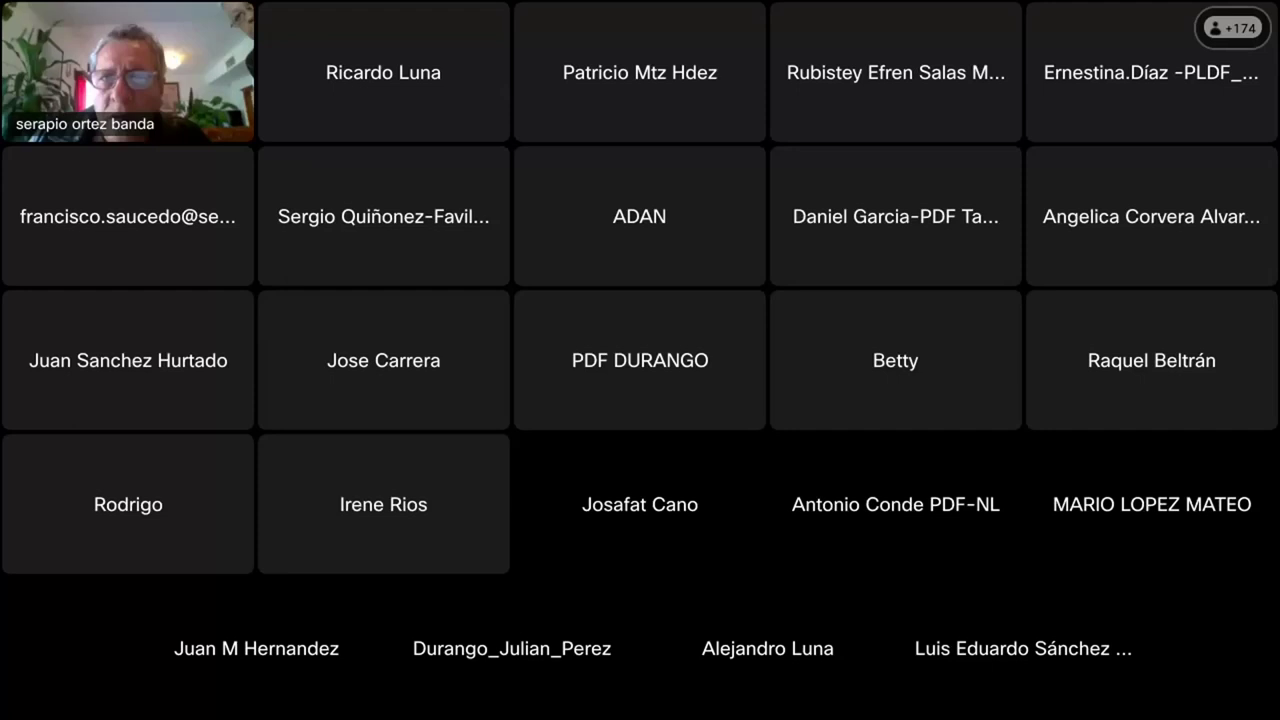
left_click(775, 124)
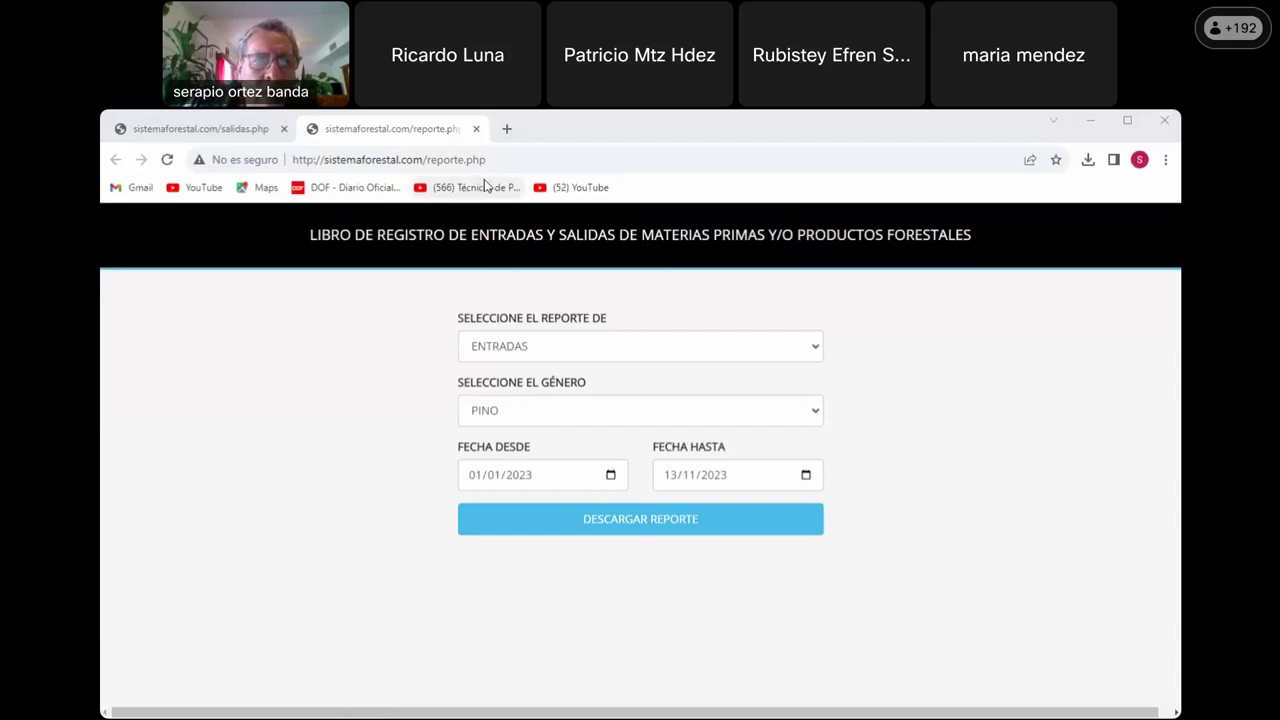
left_click(476, 128)
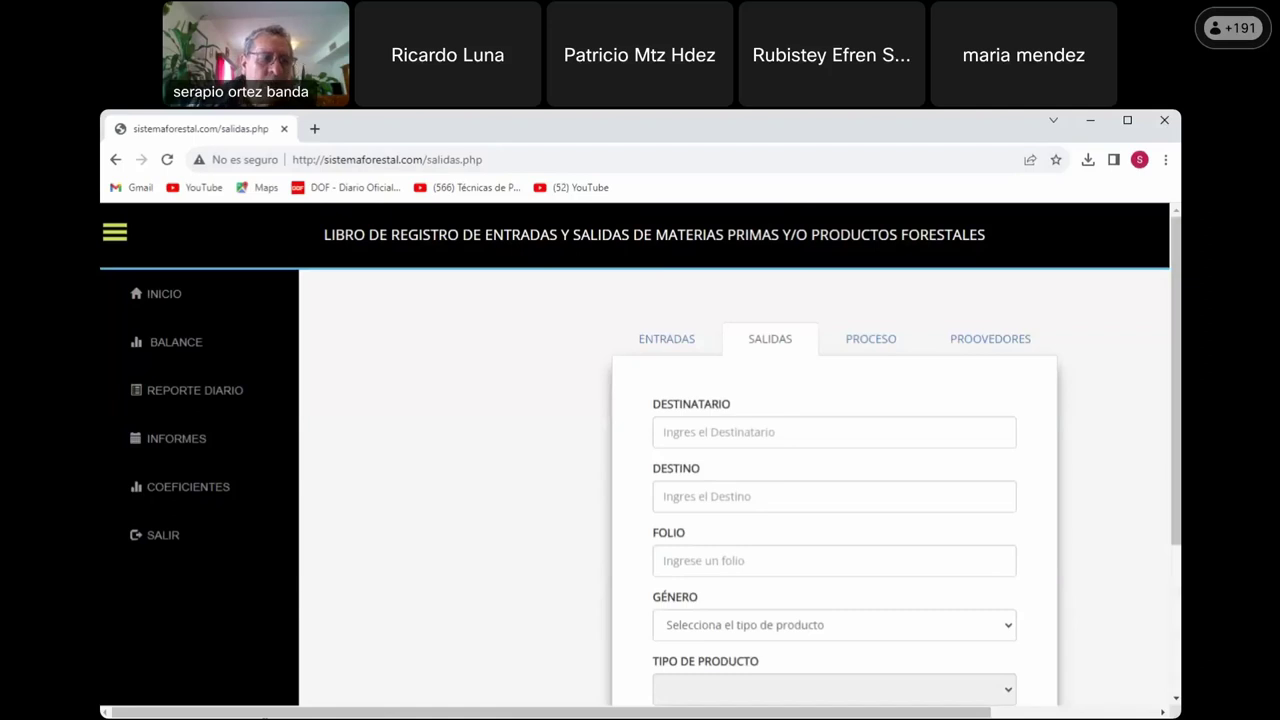
left_click(182, 492)
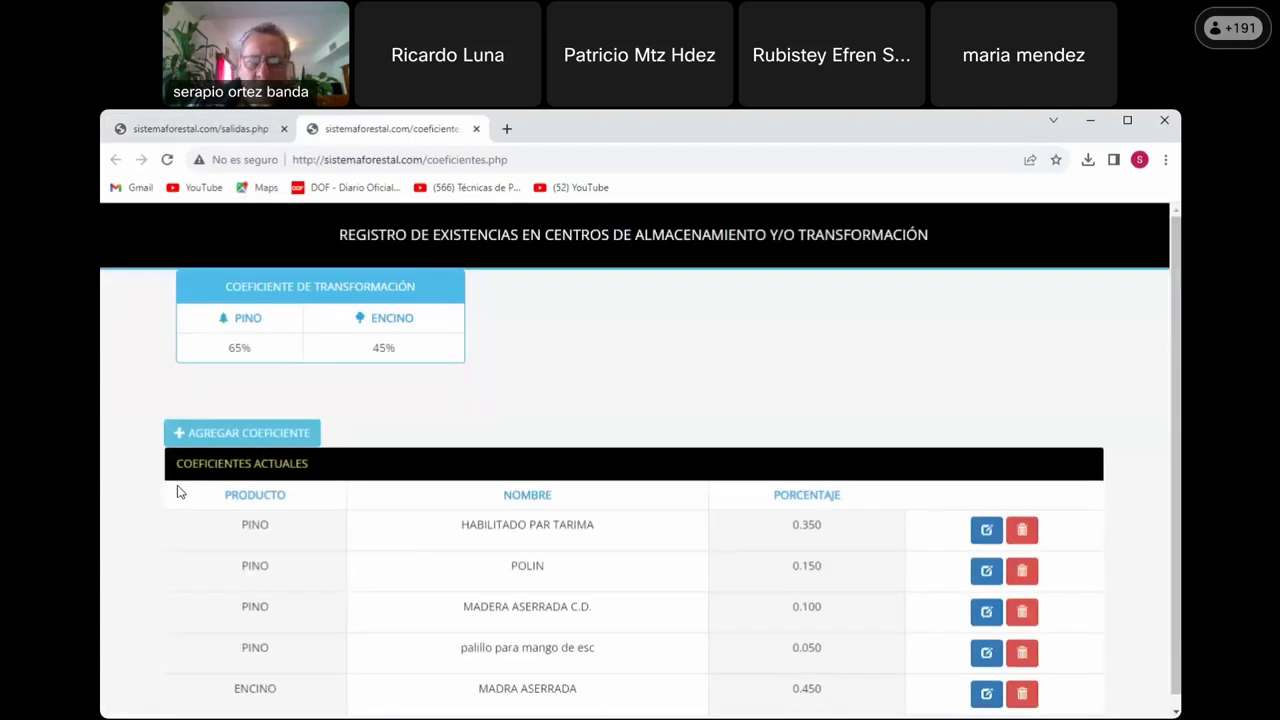
scroll(752, 512, "down", 1)
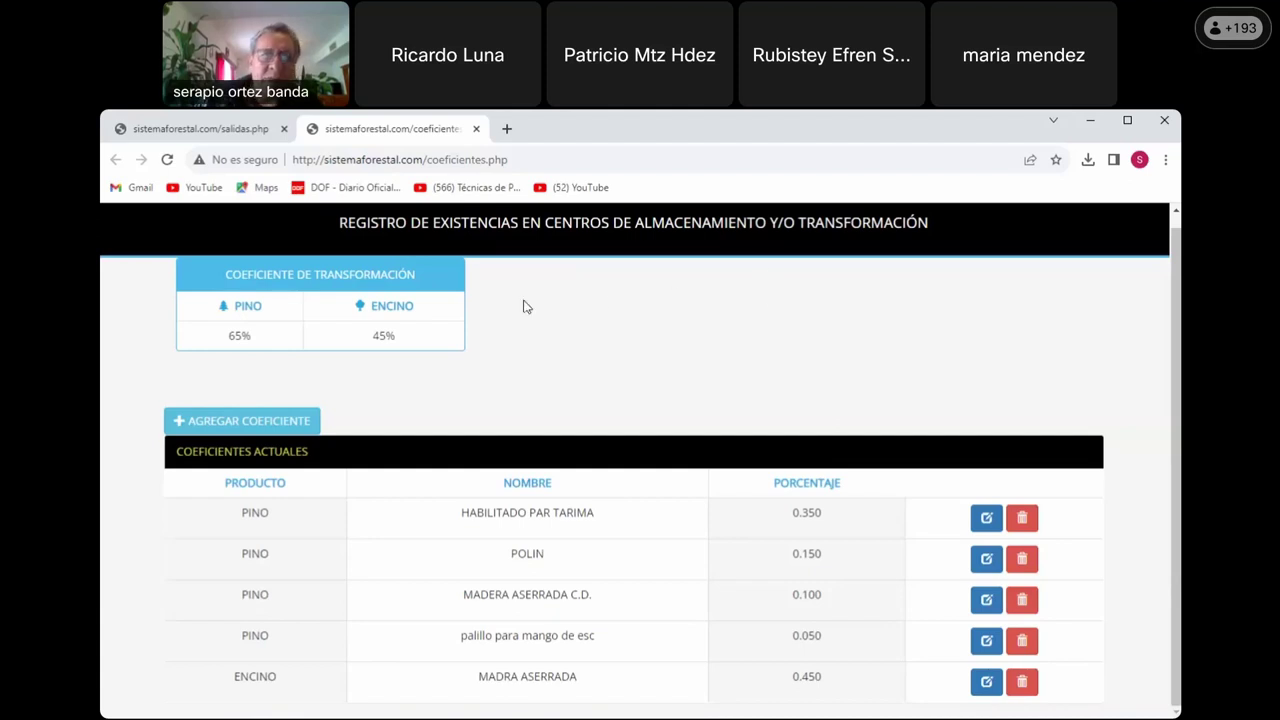
Close the coefficients page and look over the fields of the SALIDAS form.
left_click(476, 128)
left_click(186, 508)
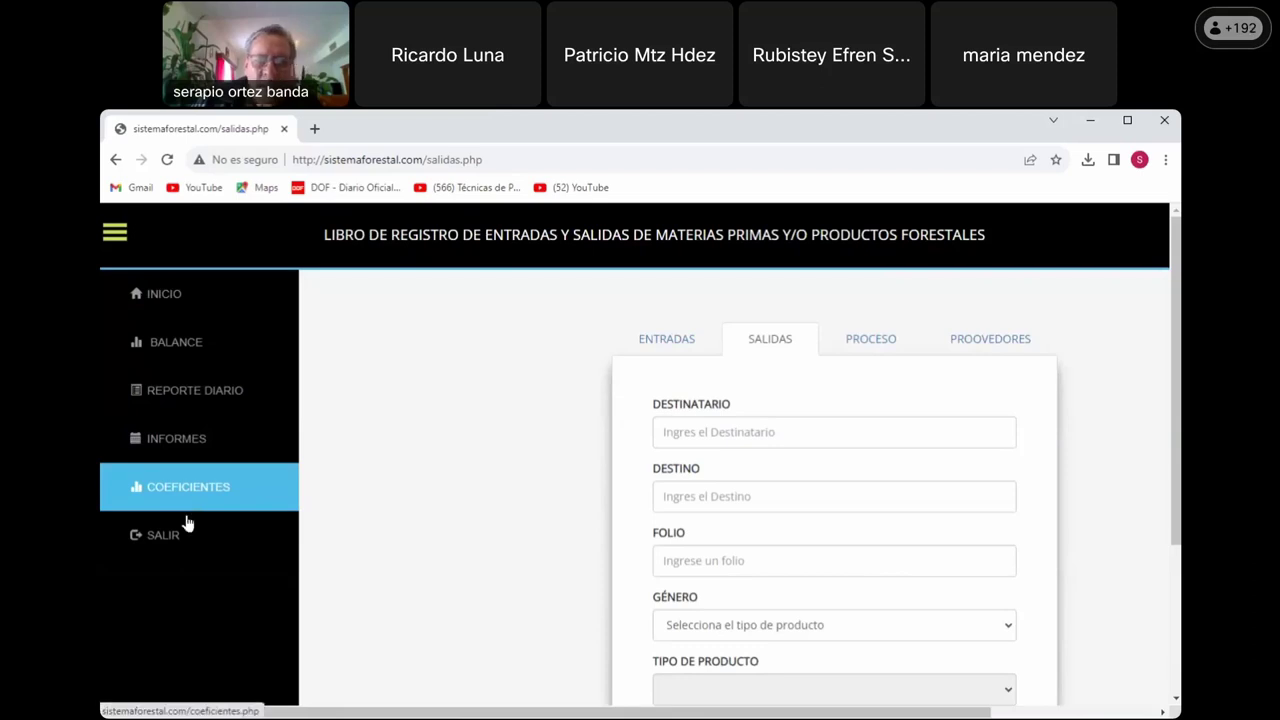
left_click(220, 424)
left_click(213, 411)
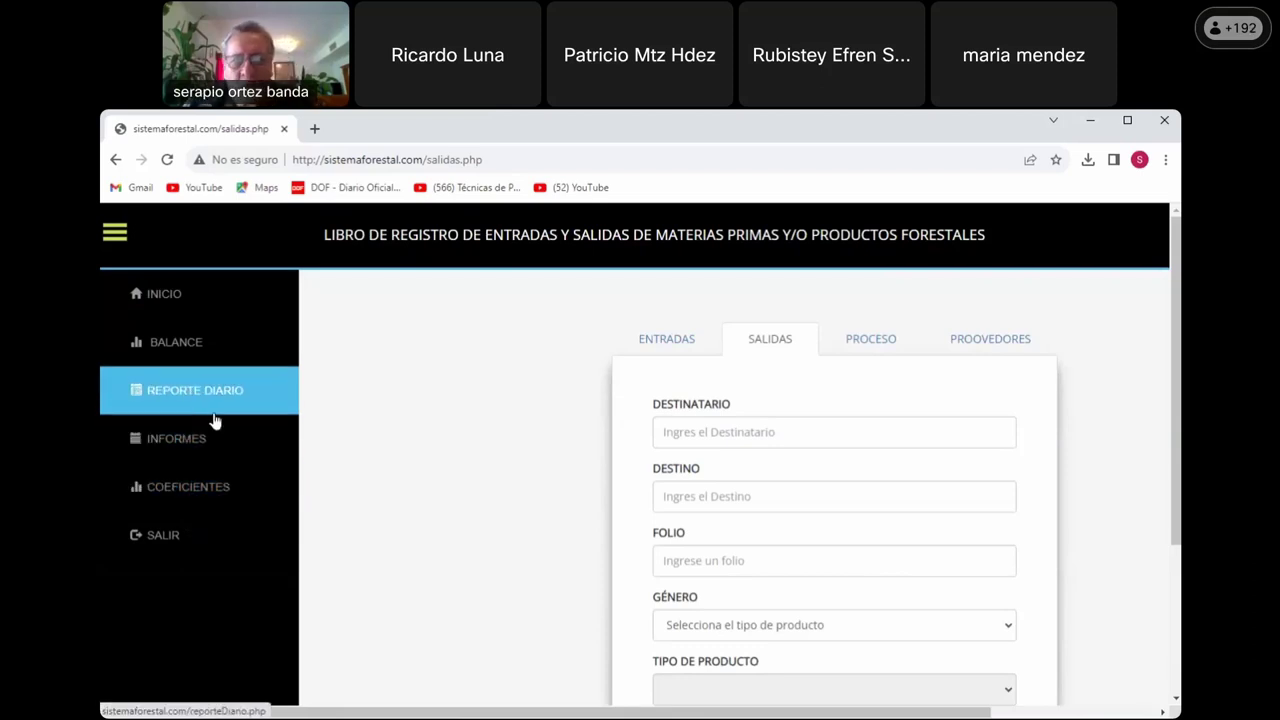
scroll(611, 506, "down", 3)
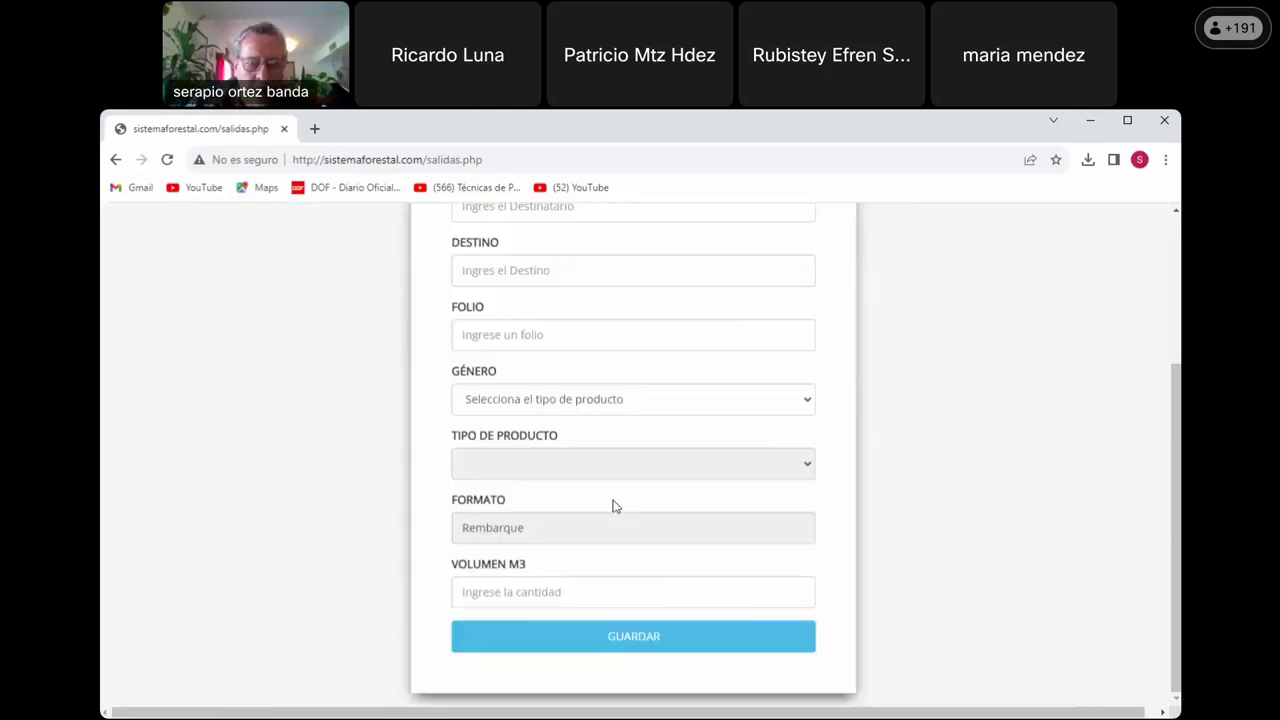
scroll(614, 509, "up", 2)
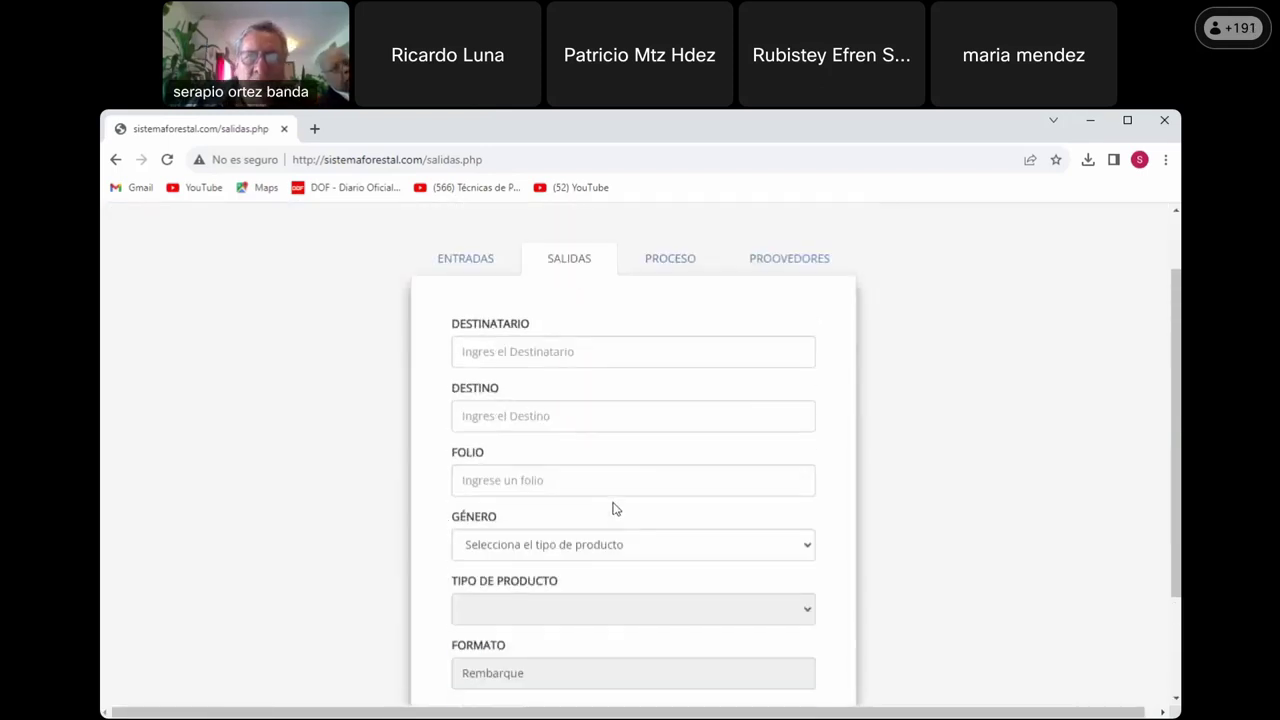